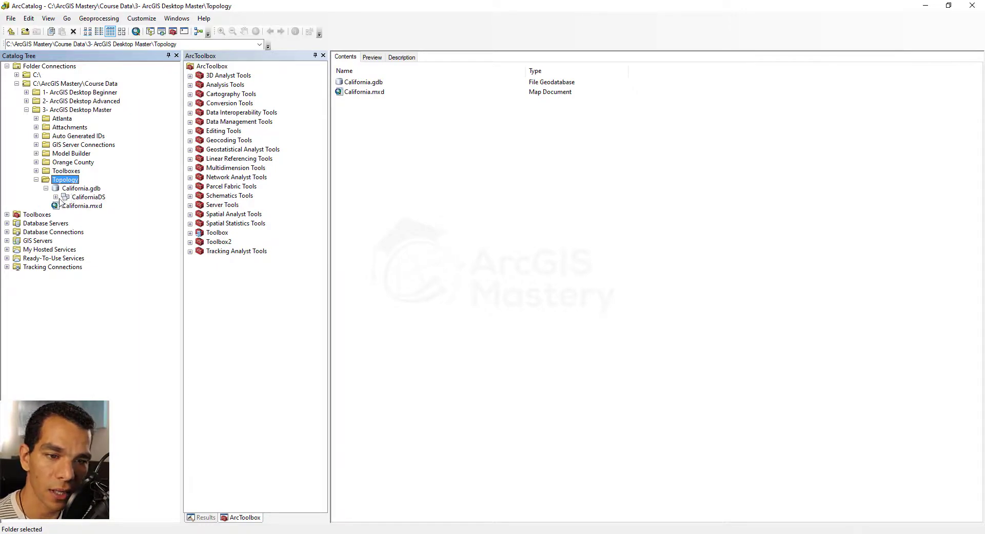
Open the CaliforniaDS feature dataset in California.gdb and bring up its New > Topology option
double_click(365, 83)
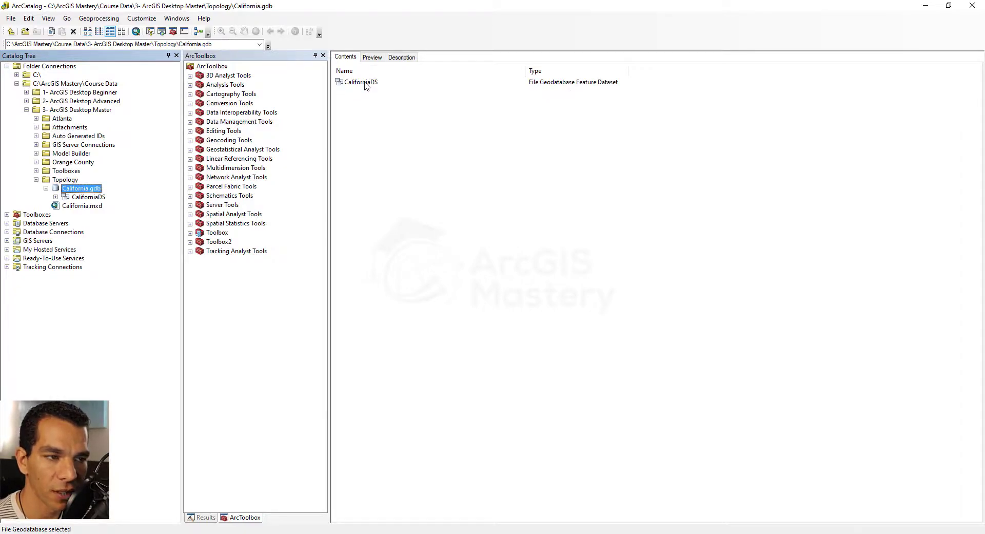
double_click(366, 83)
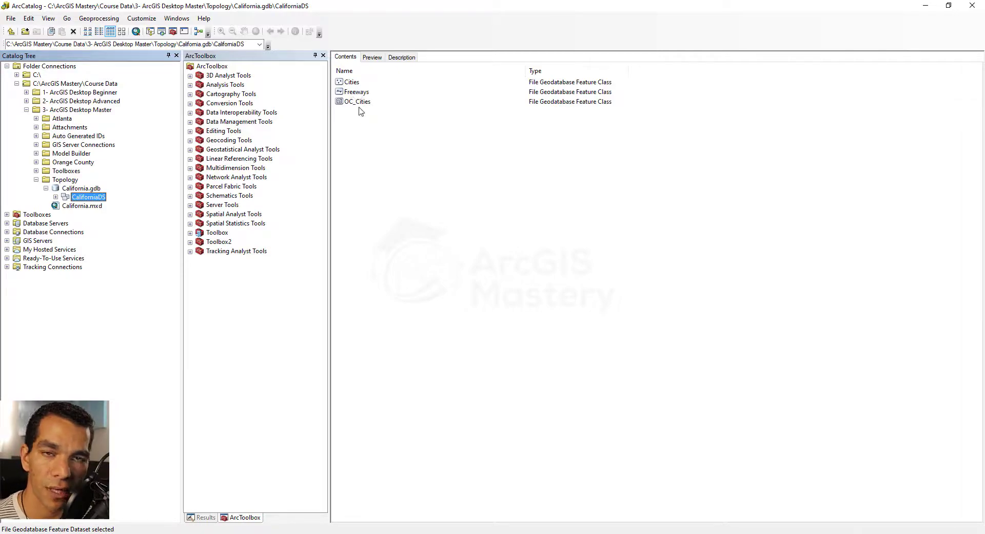
right_click(374, 147)
mouse_move(410, 223)
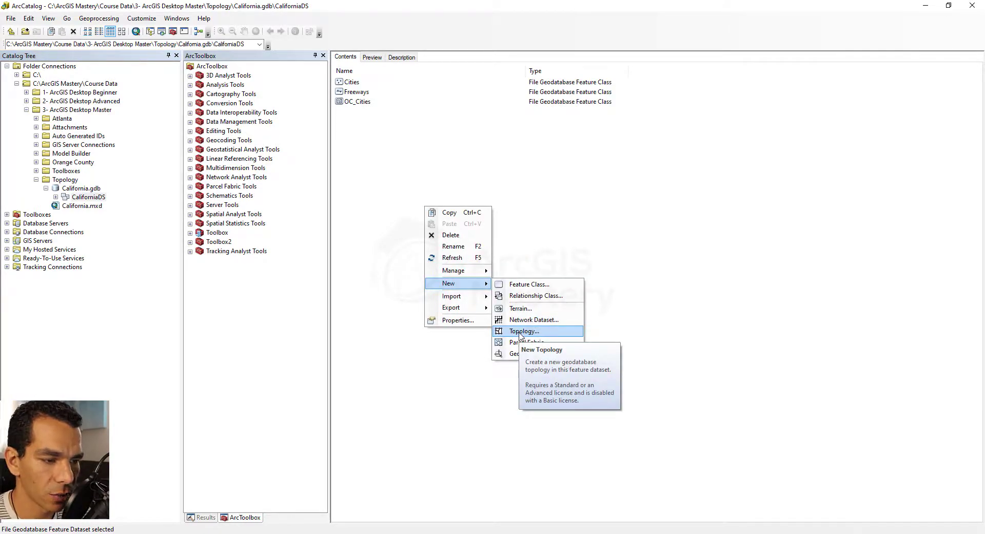
Start a new topology with default name and tolerance, including Cities, Freeways and OC_Cities at rank 1
left_click(520, 334)
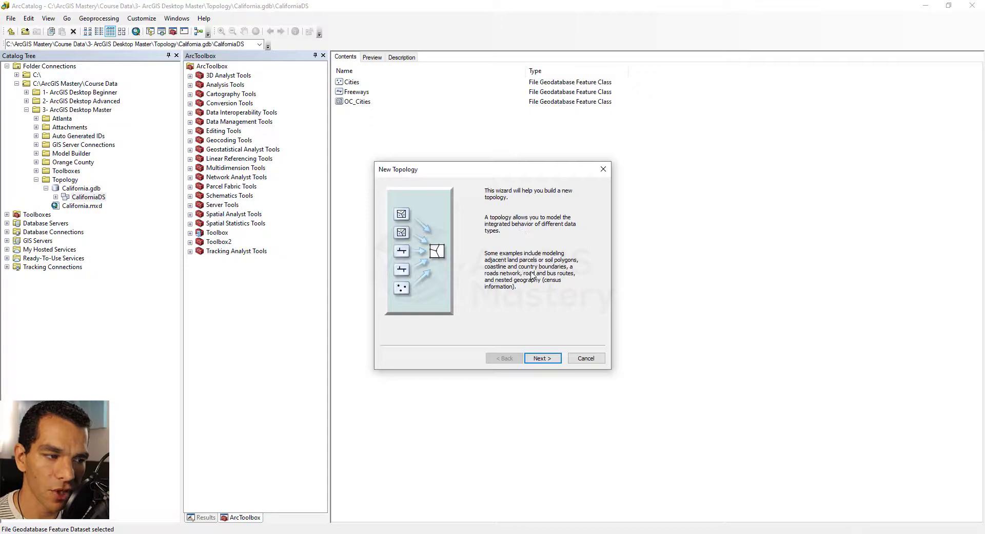
left_click(543, 358)
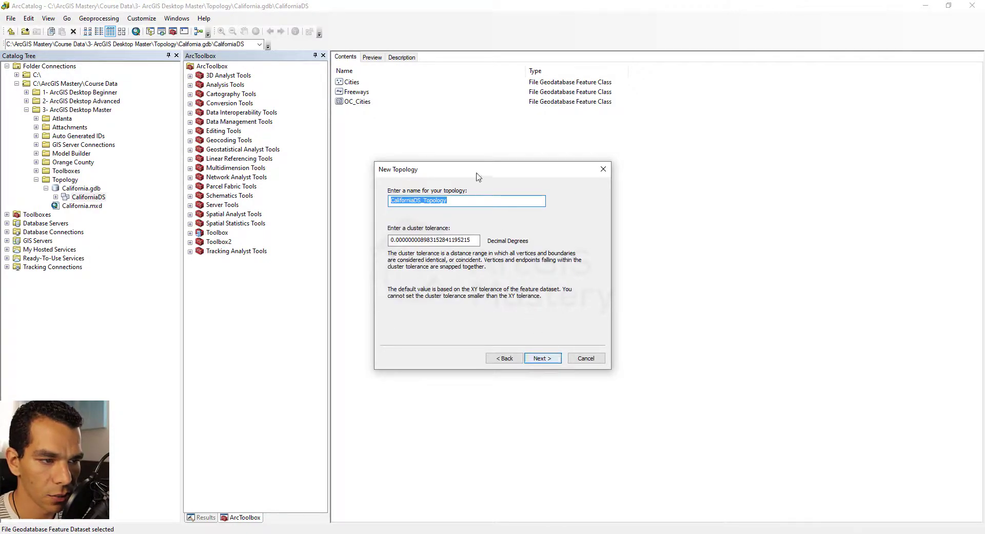
left_click(539, 357)
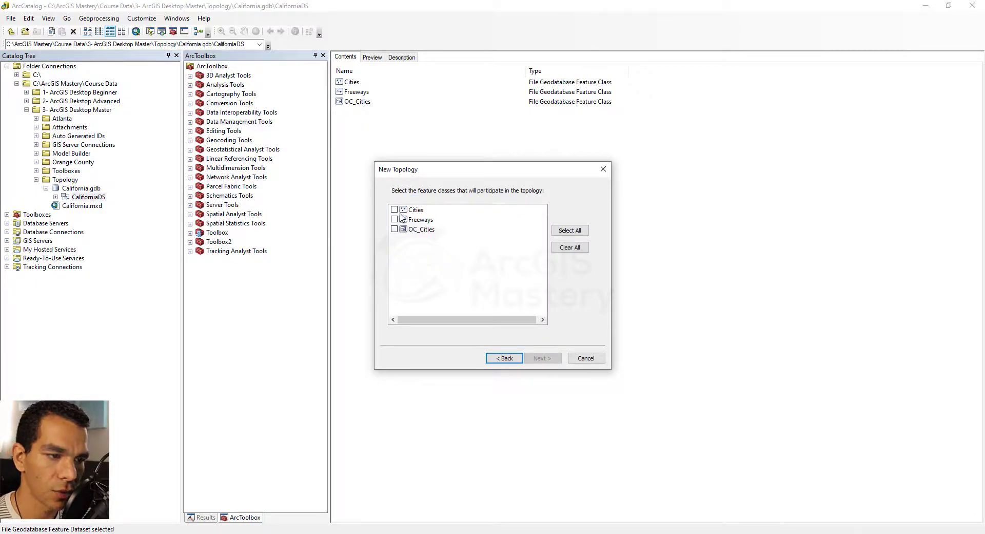
left_click(394, 210)
left_click(394, 219)
left_click(394, 229)
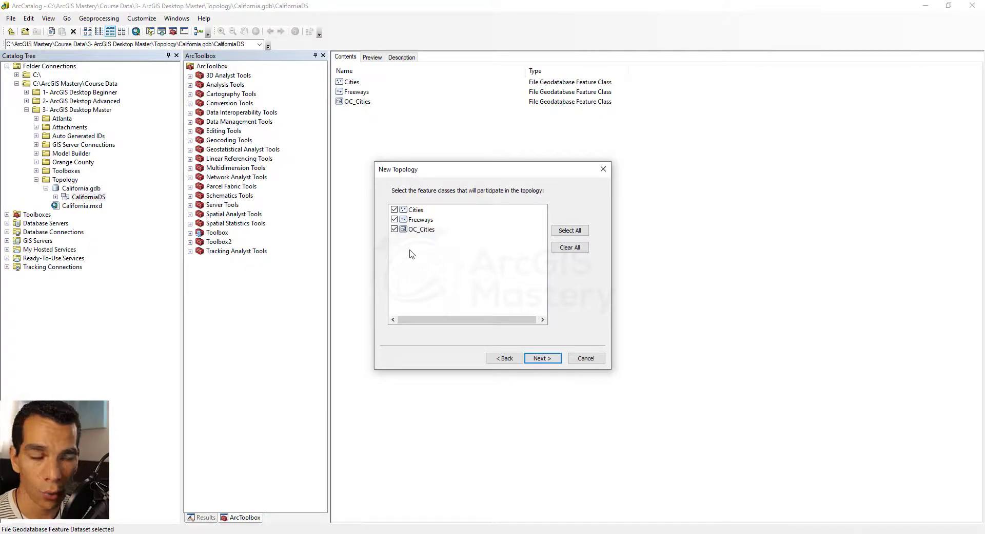
left_click(543, 358)
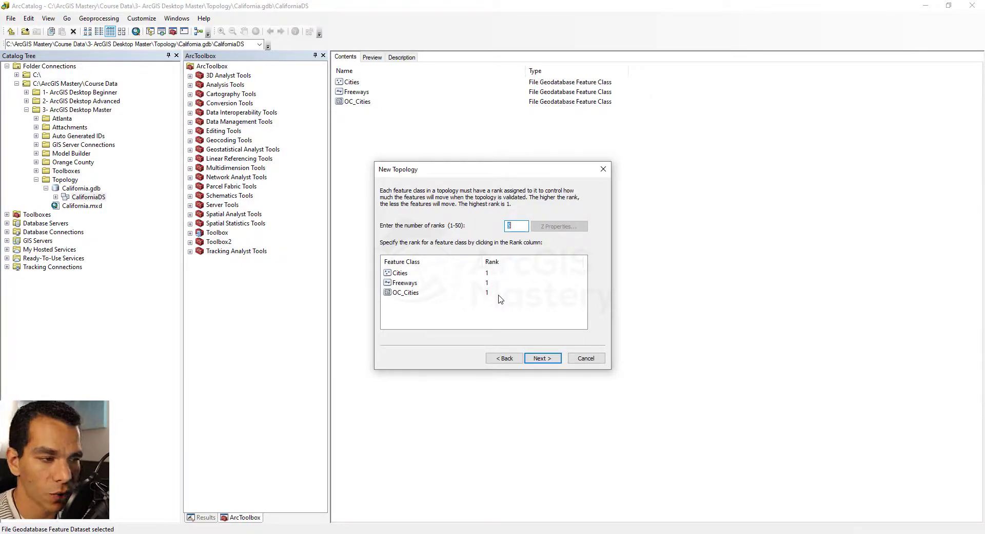
left_click(543, 358)
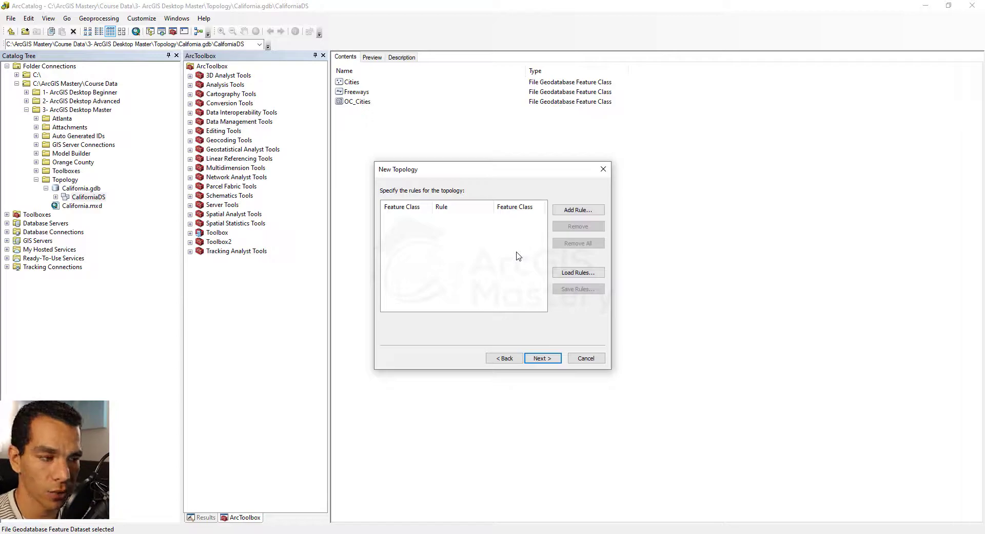
Add a Must Be Properly Inside rule requiring Cities to lie within OC_Cities
left_click(573, 214)
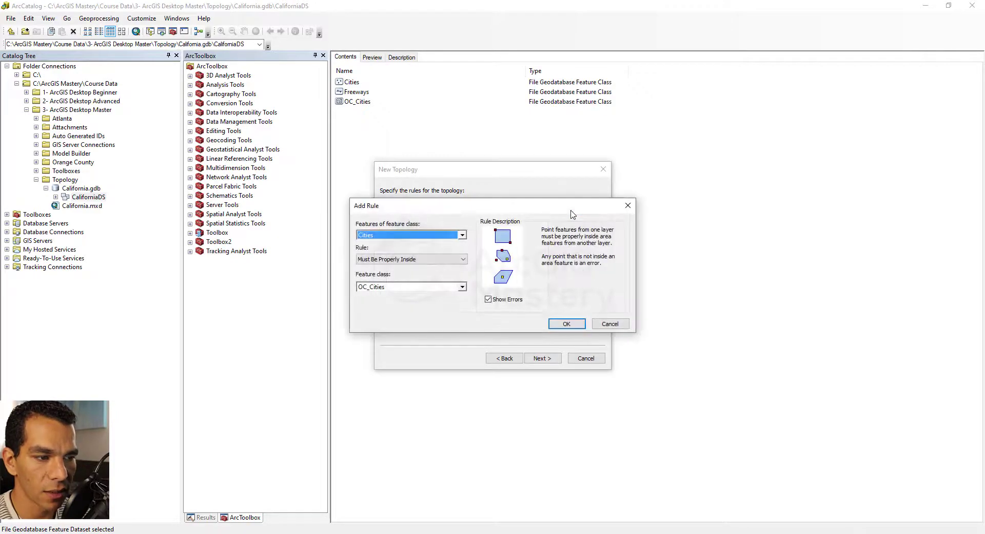
left_click(462, 235)
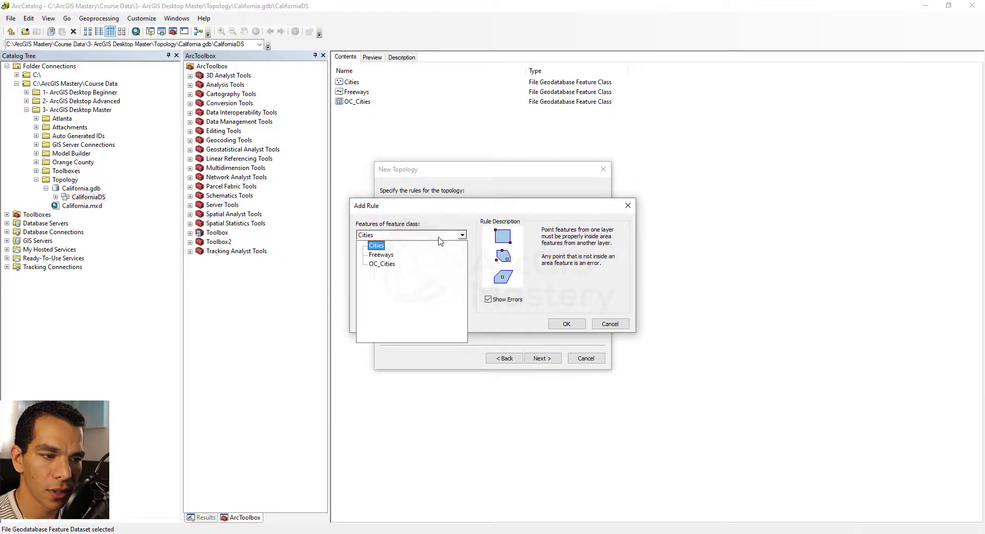
left_click(382, 244)
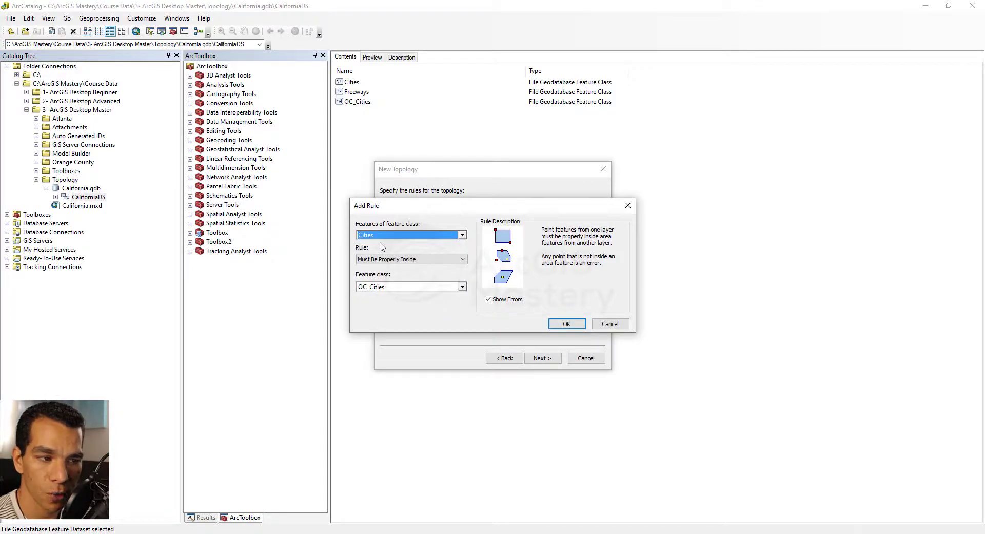
left_click(451, 260)
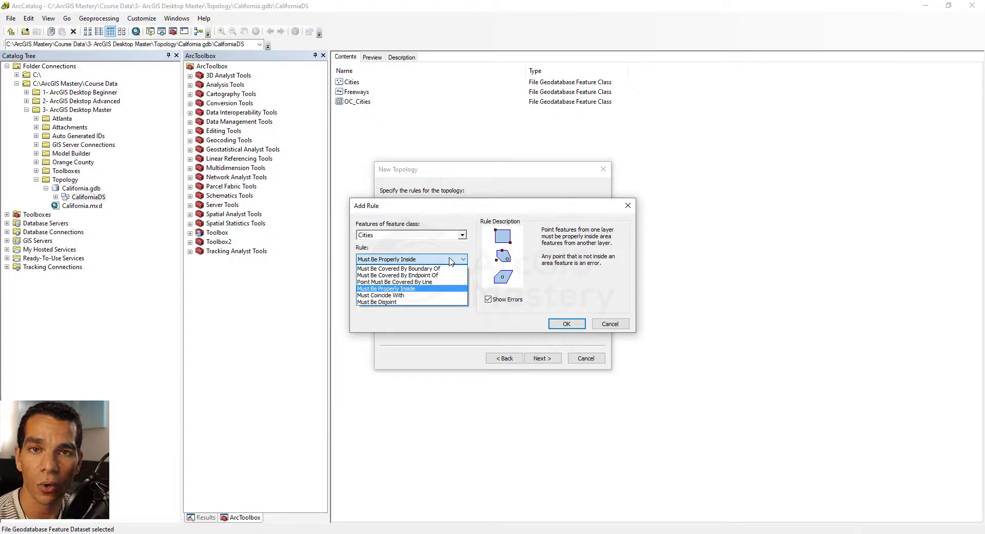
left_click(432, 259)
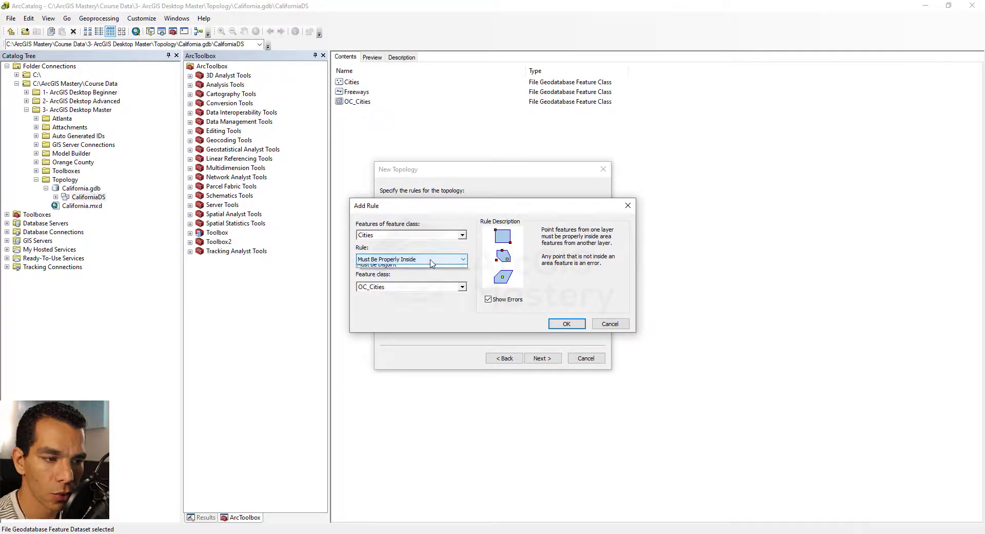
left_click(430, 260)
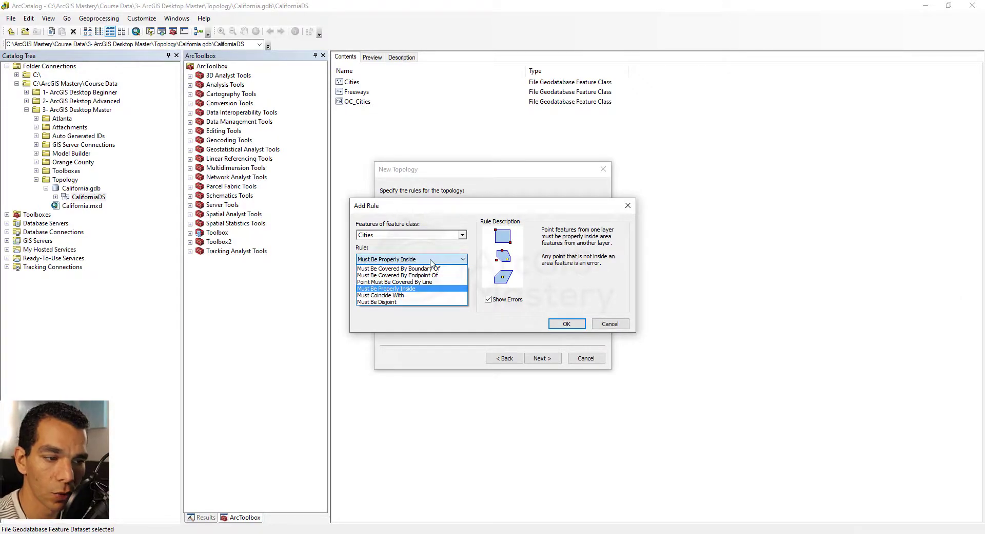
left_click(401, 290)
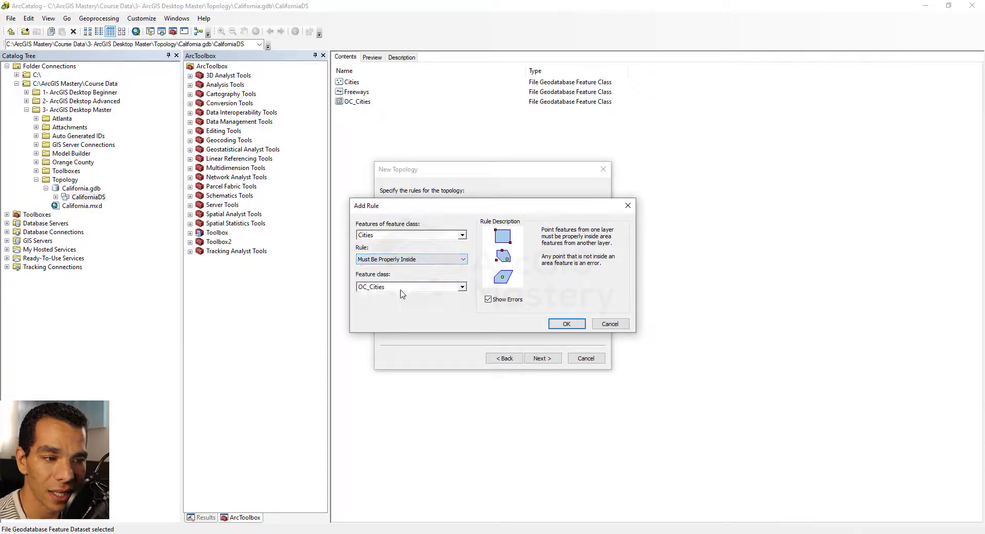
left_click(407, 288)
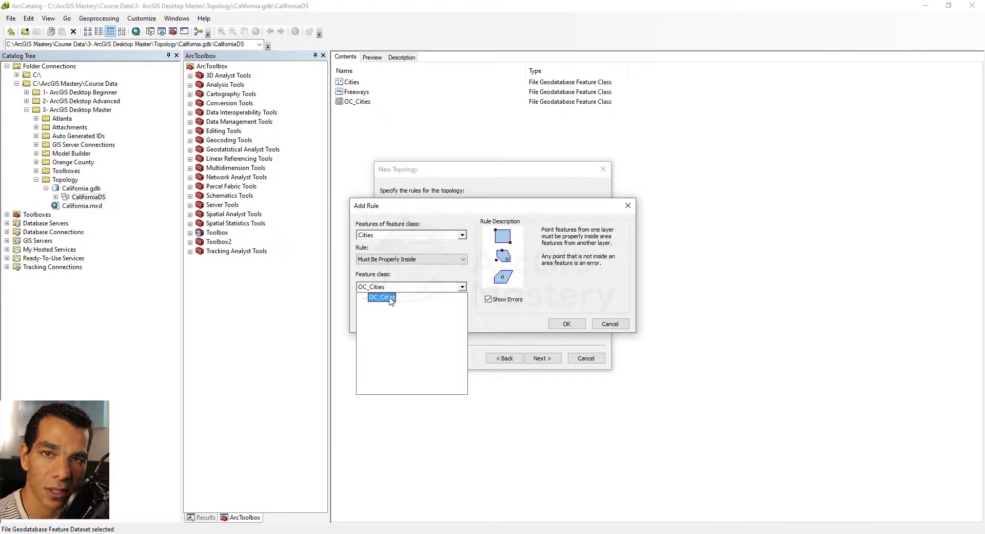
left_click(391, 299)
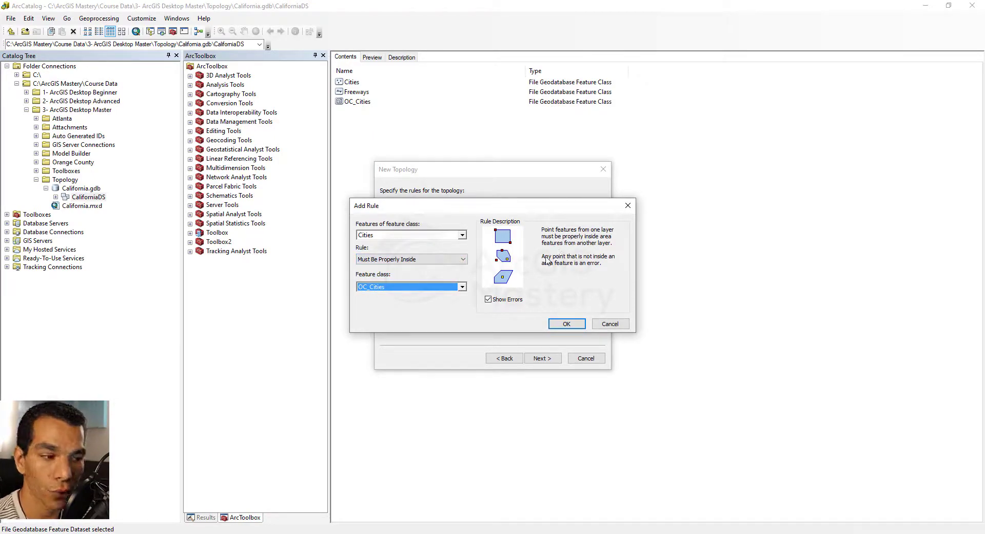
left_click(526, 265)
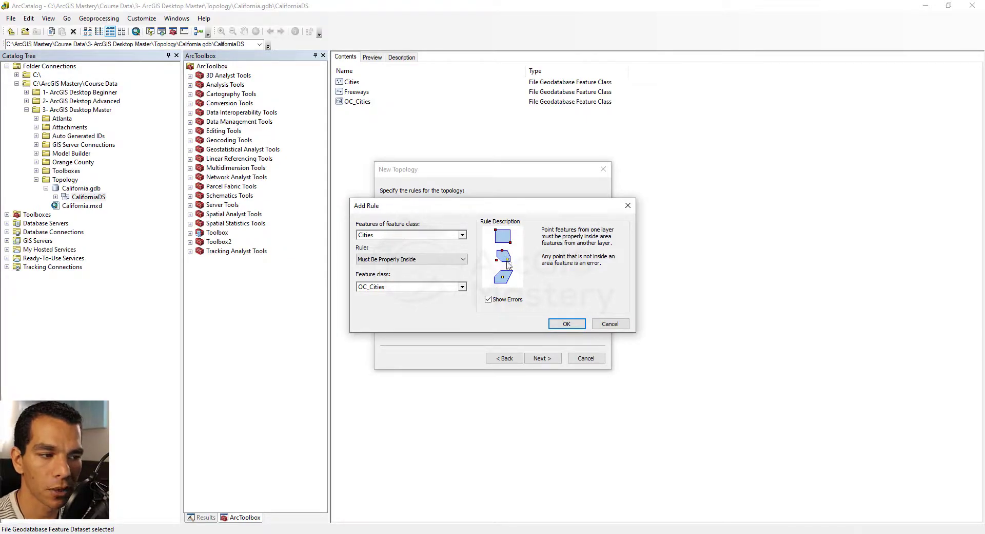
left_click(565, 324)
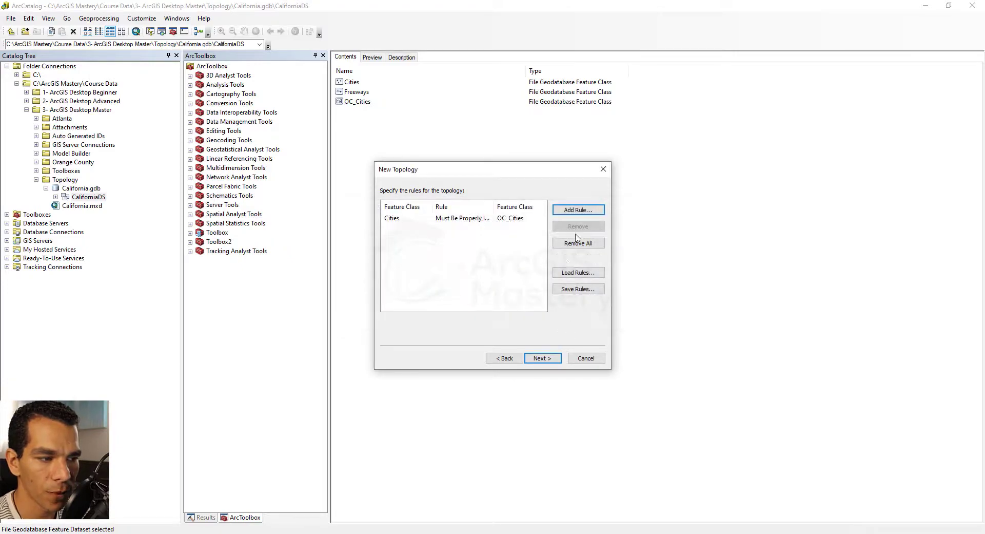
Add a Must Not Overlap rule for Freeways
left_click(579, 210)
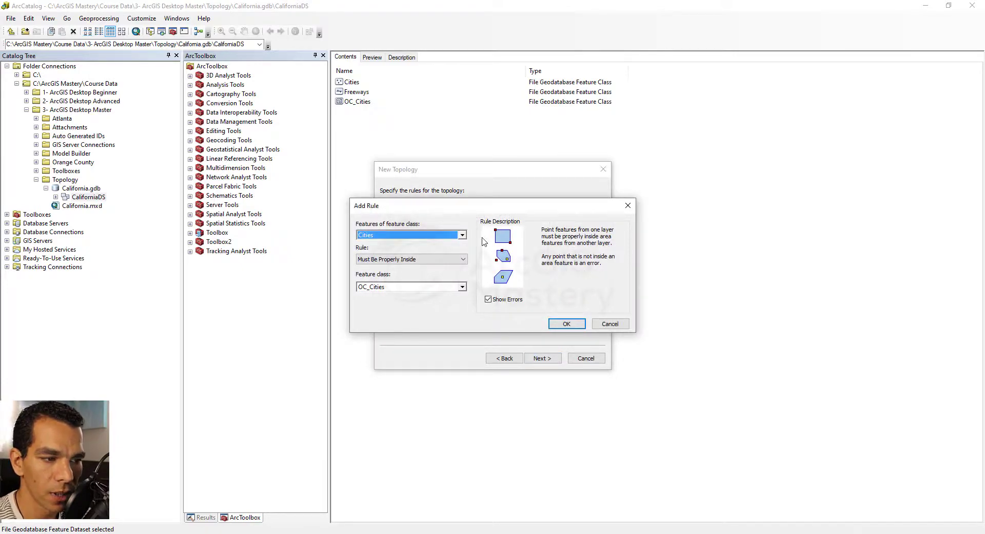
left_click(463, 235)
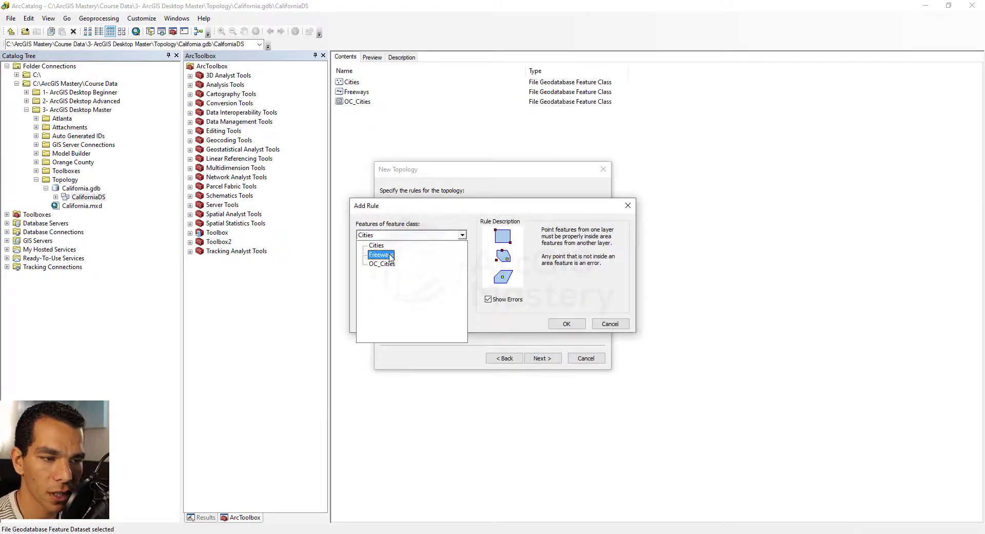
left_click(393, 255)
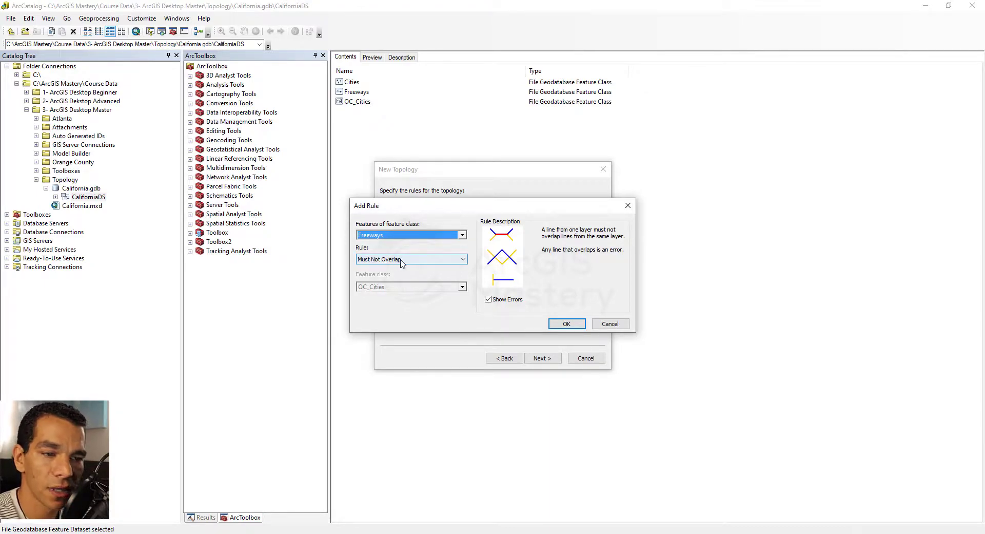
left_click(567, 324)
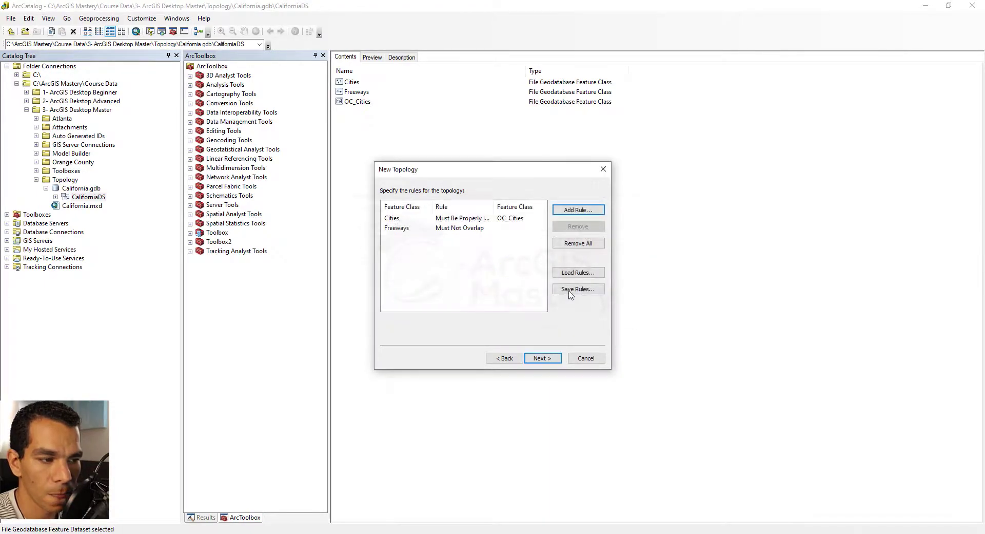
Add a Must Not Intersect rule for Freeways
left_click(575, 210)
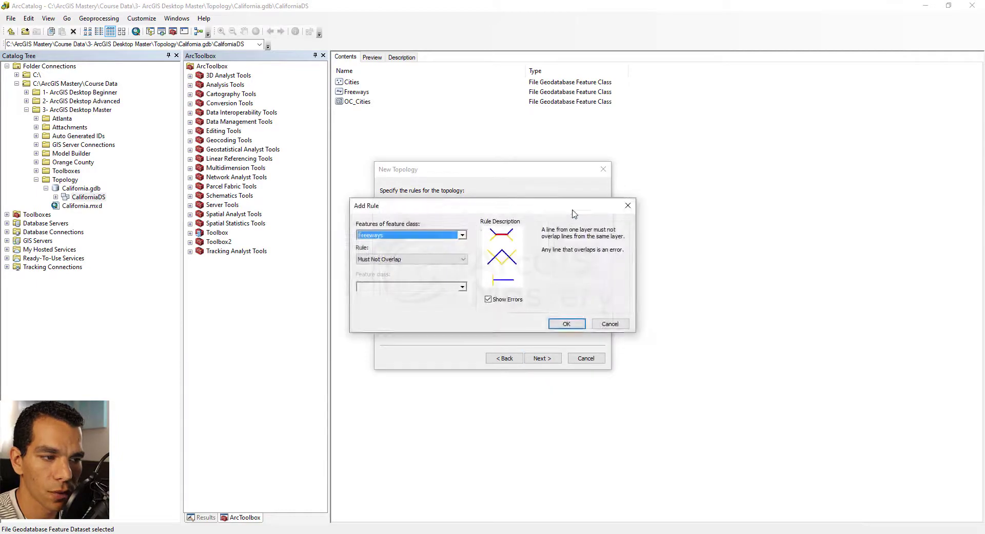
left_click(462, 234)
left_click(389, 257)
left_click(430, 259)
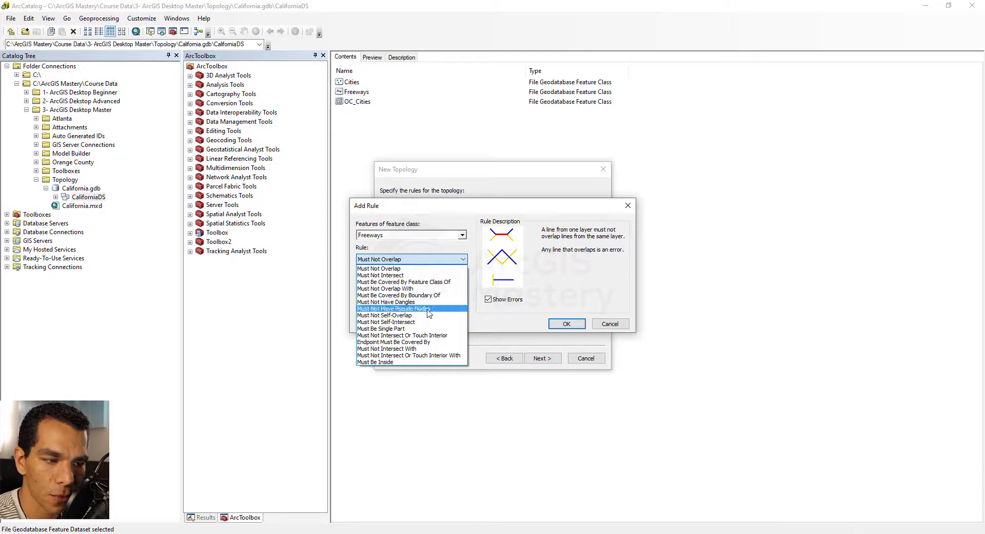
left_click(402, 276)
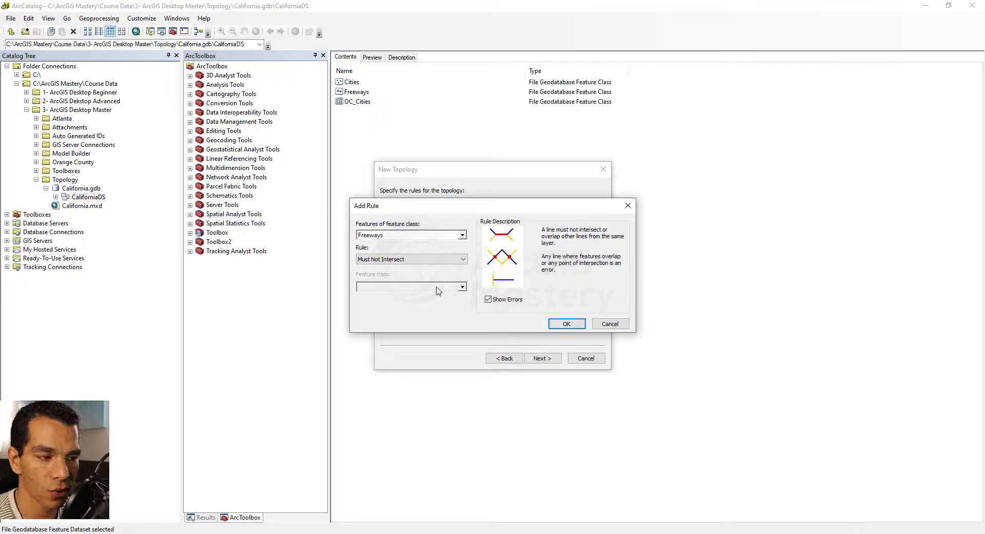
left_click(564, 323)
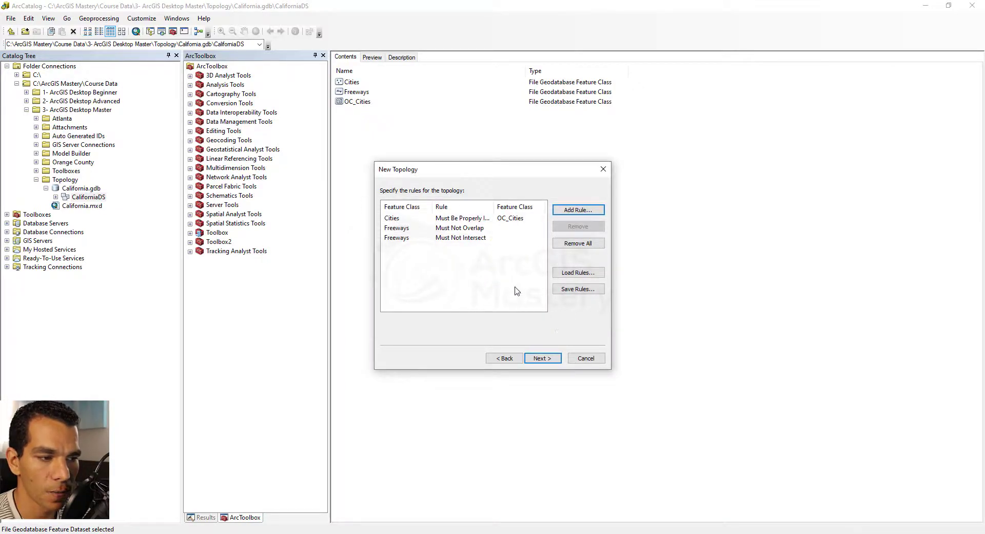
Add a Must Not Overlap rule for OC_Cities
left_click(579, 211)
left_click(465, 237)
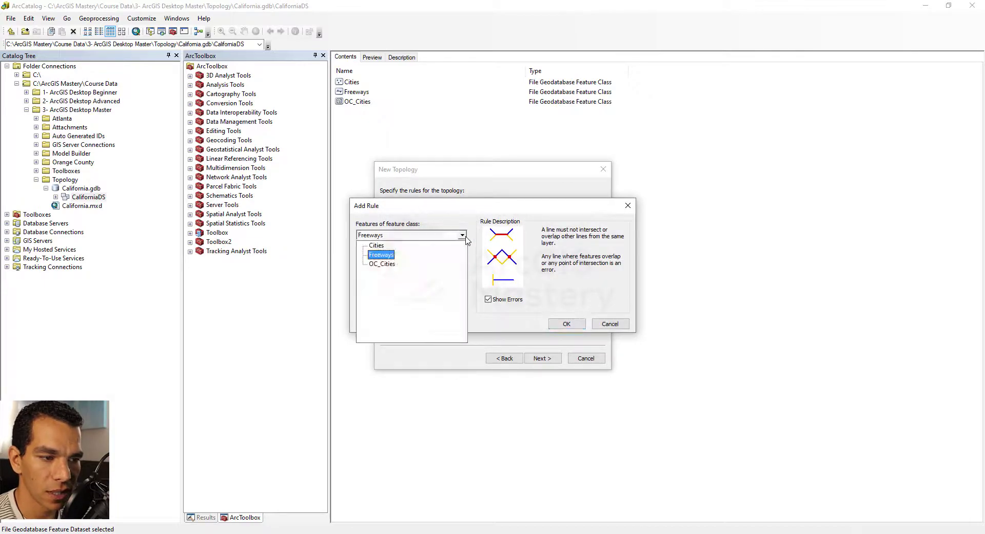
left_click(388, 264)
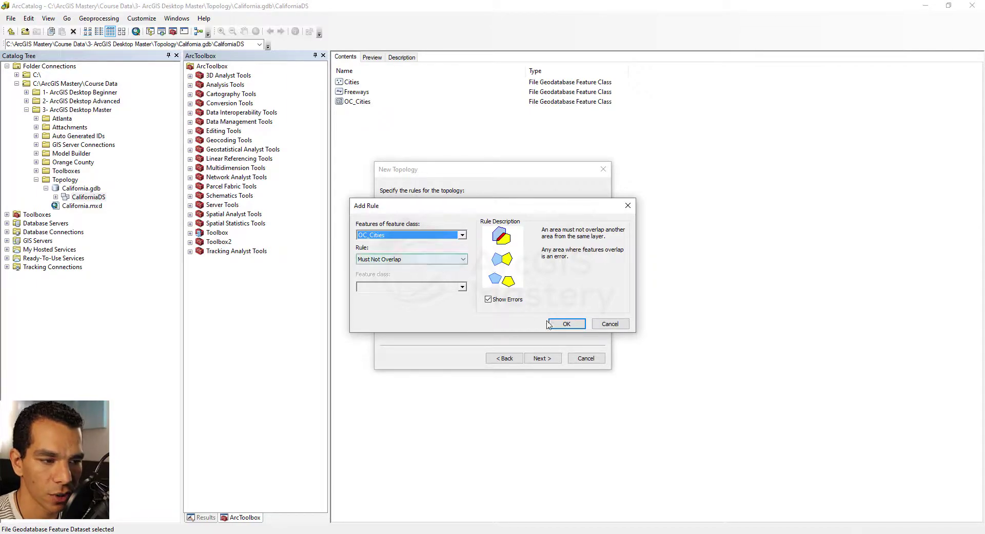
left_click(567, 324)
Add a Must Not Have Gaps rule for OC_Cities and go to the summary page
left_click(580, 215)
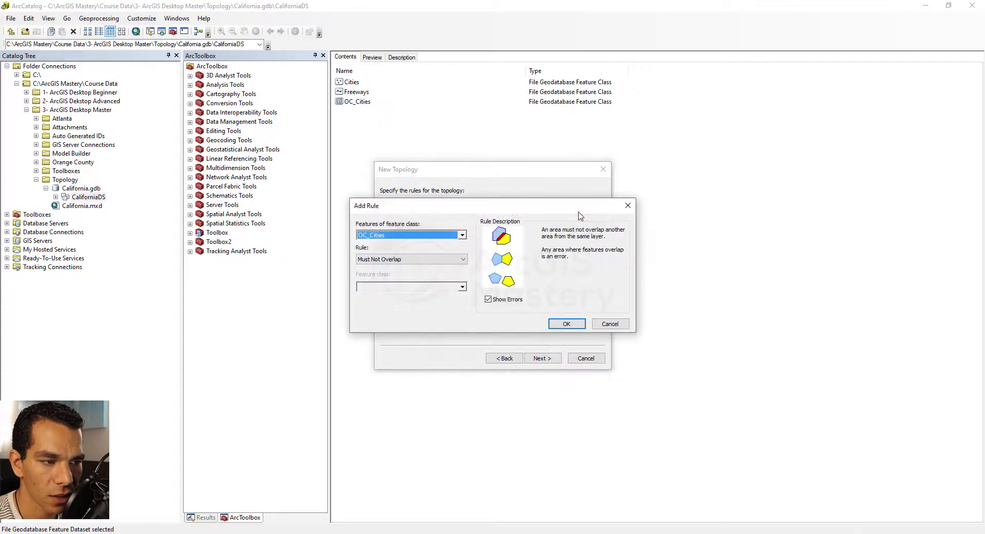
left_click(464, 259)
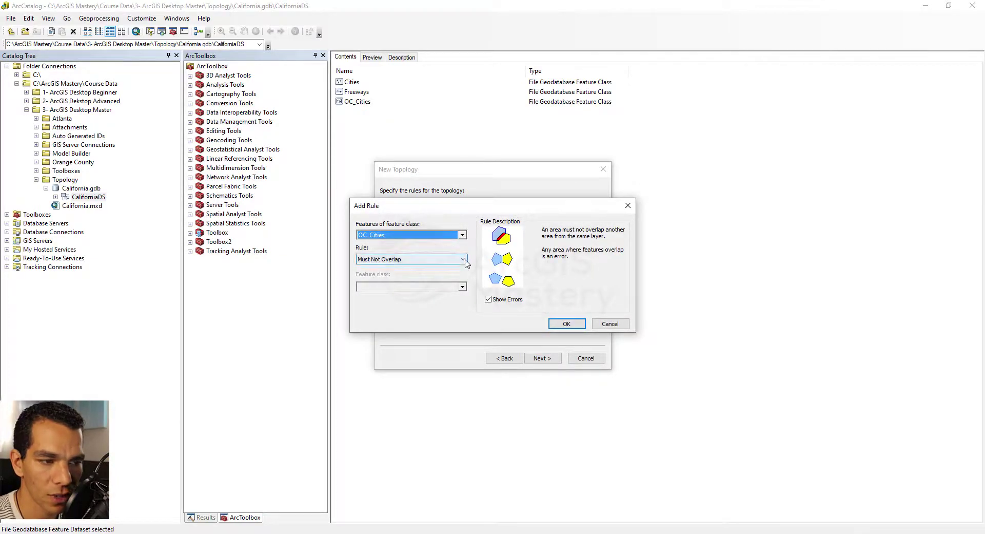
left_click(405, 275)
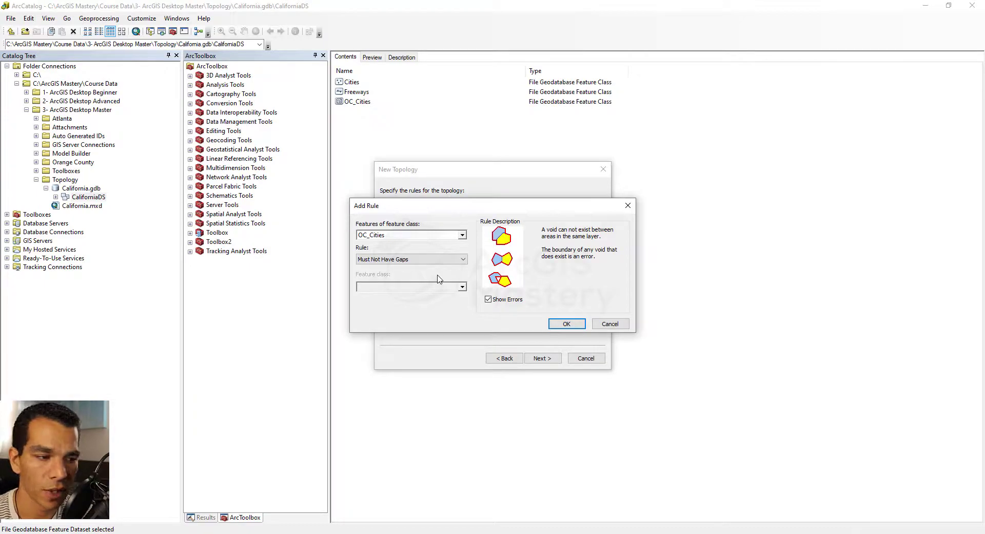
left_click(566, 323)
left_click(544, 358)
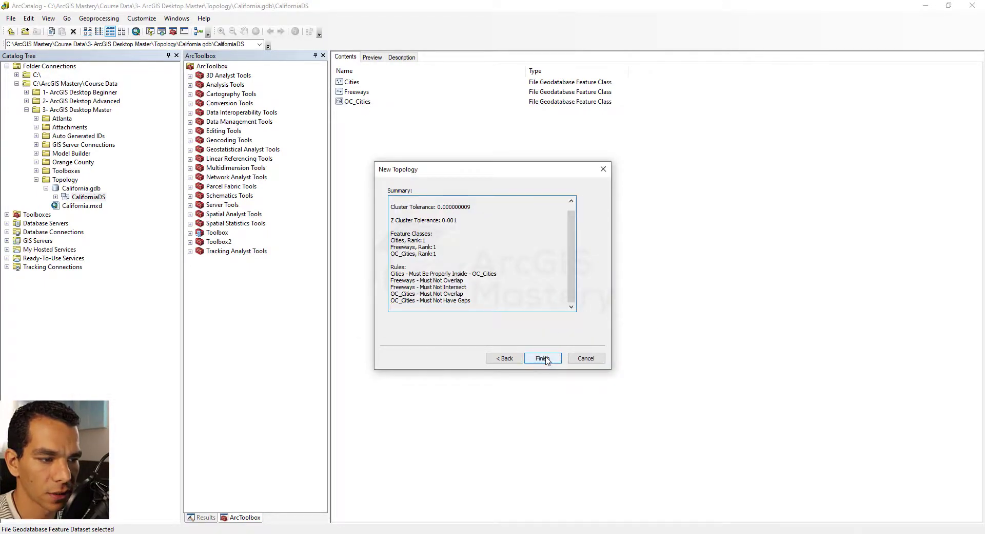
Finish creating CaliforniaDS_Topology without validating it now
scroll(488, 275, "up", 1)
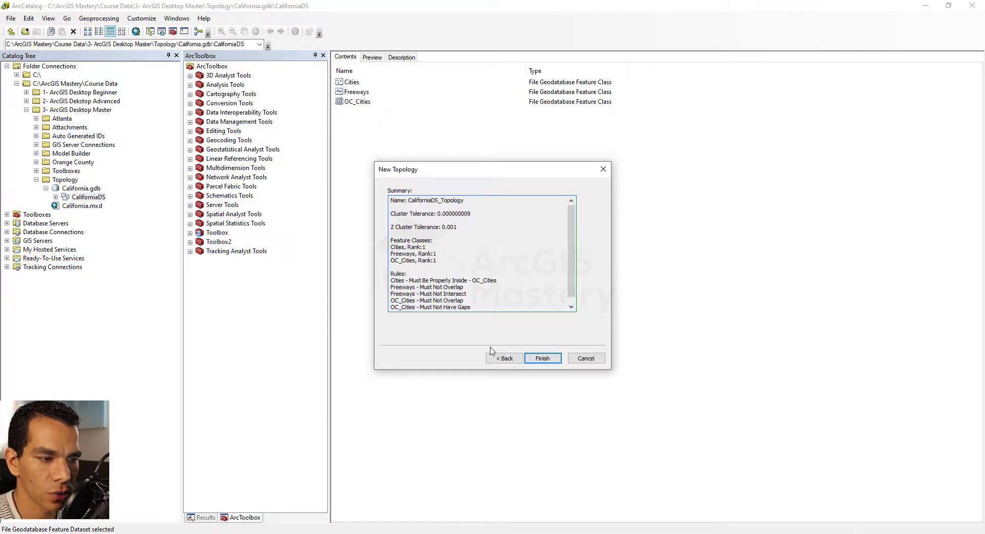
left_click(541, 358)
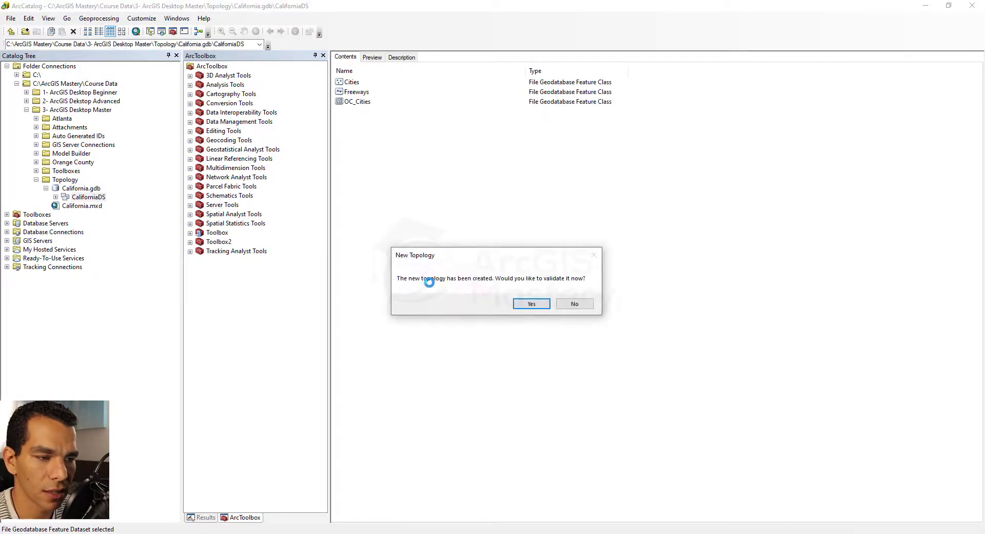
left_click(571, 308)
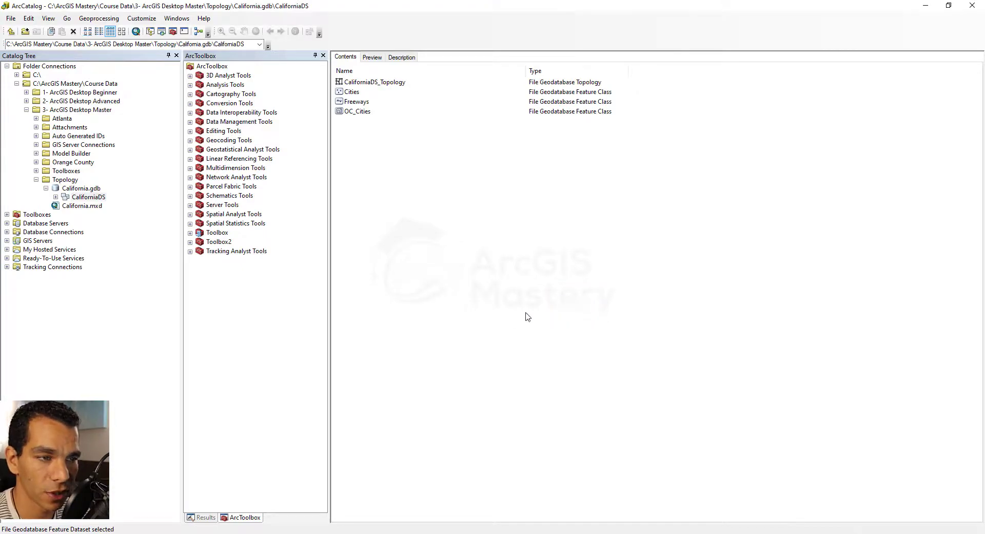
Open California.mxd and add only the CaliforniaDS_Topology layer, without its feature classes
double_click(78, 205)
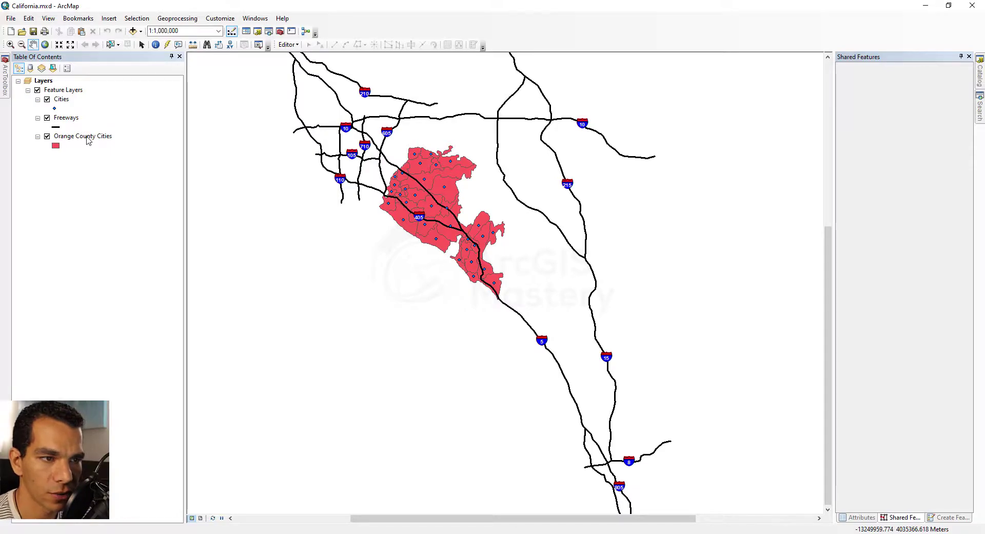
right_click(47, 84)
left_click(77, 87)
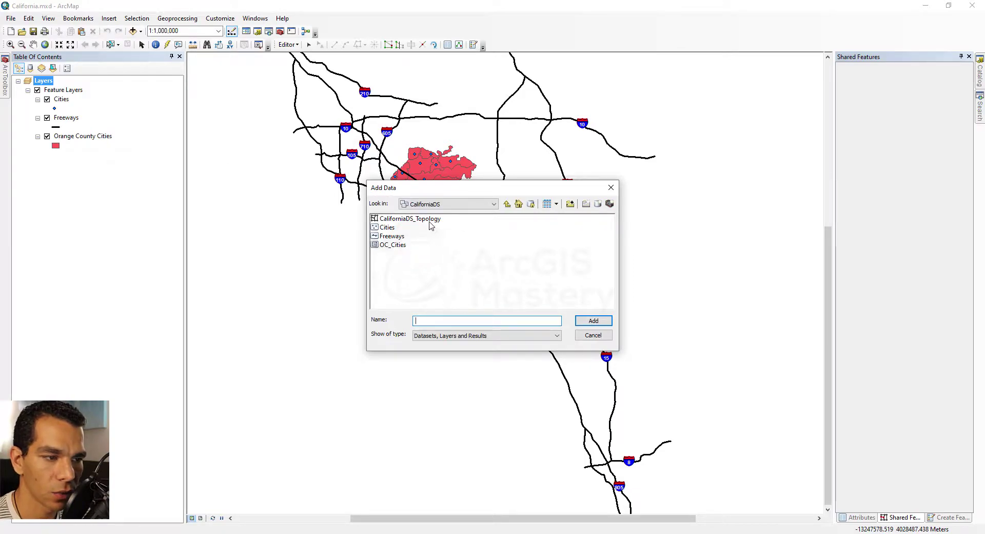
left_click(422, 220)
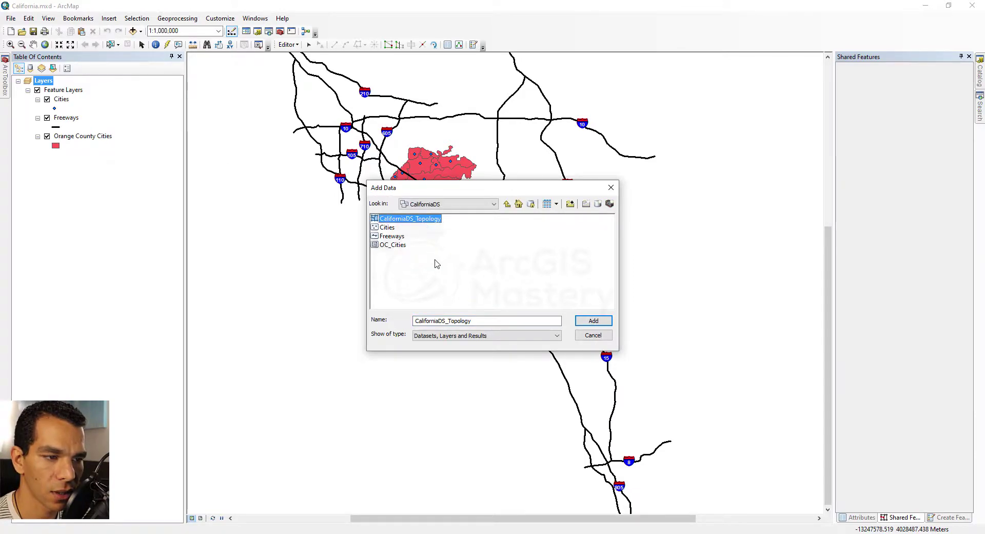
left_click(594, 322)
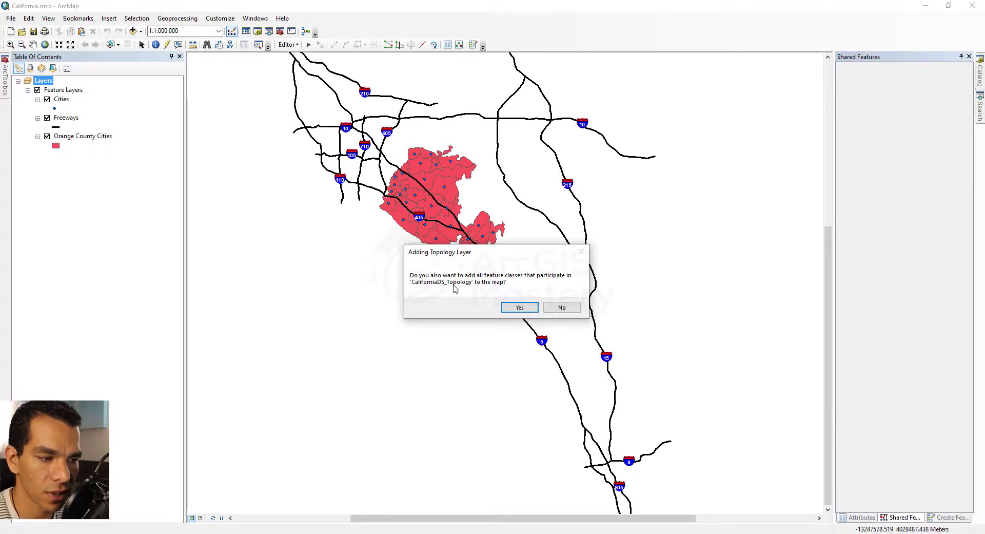
left_click(559, 308)
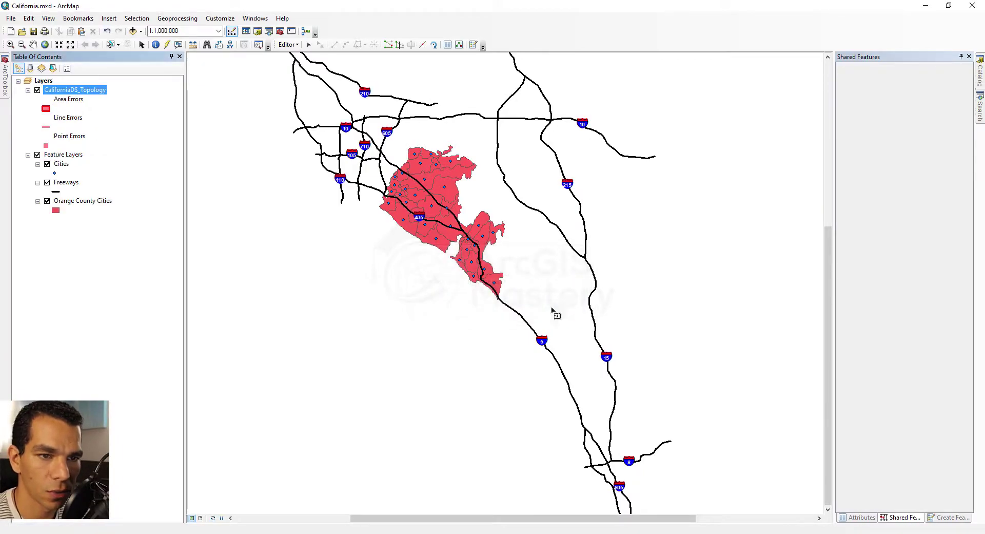
double_click(45, 109)
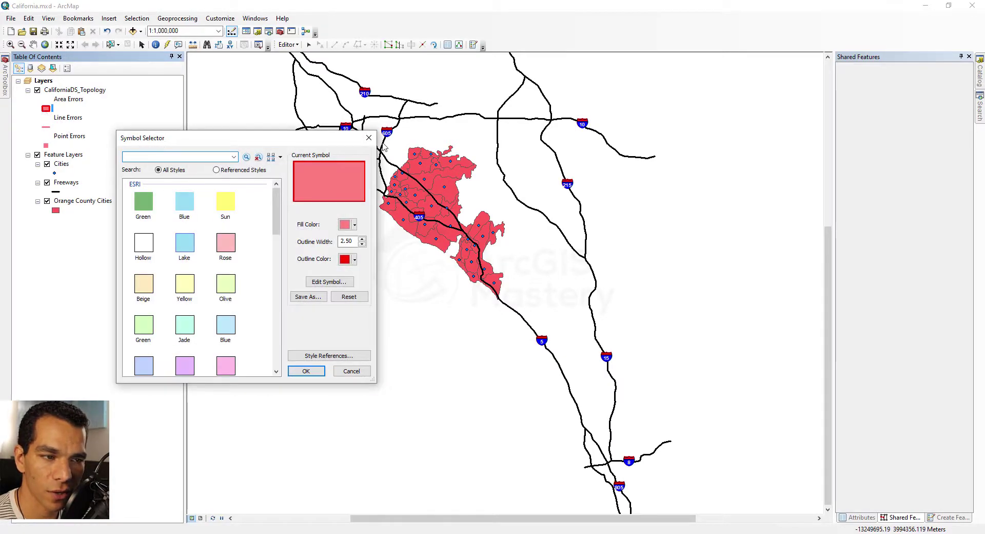
left_click(370, 132)
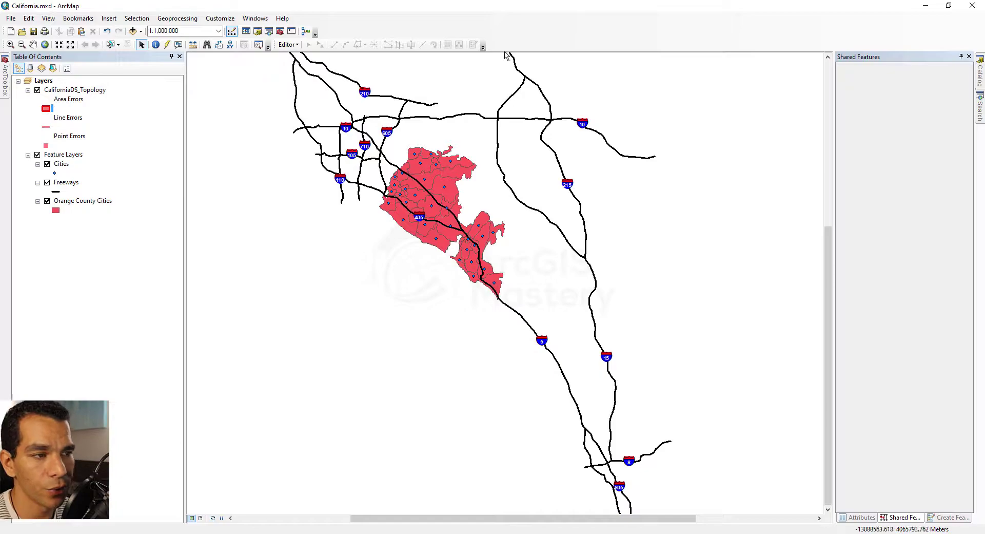
Show the Topology toolbar and dock it beside the map
right_click(520, 44)
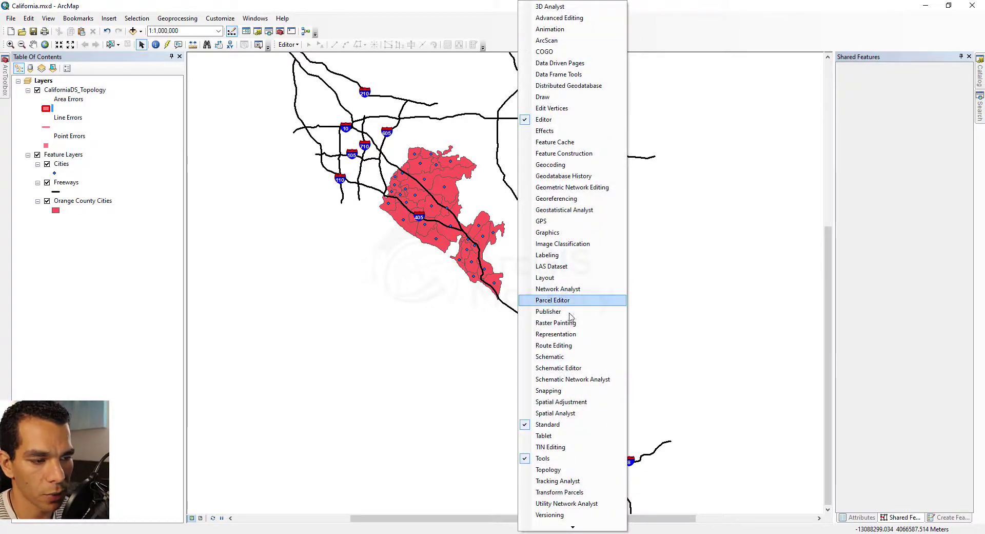
left_click(557, 468)
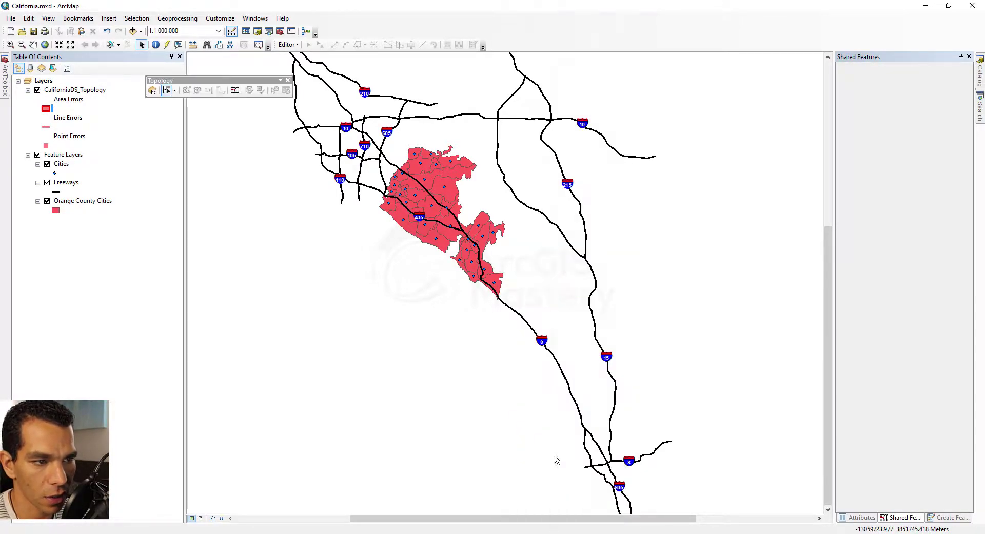
left_click_drag(201, 80, 206, 113)
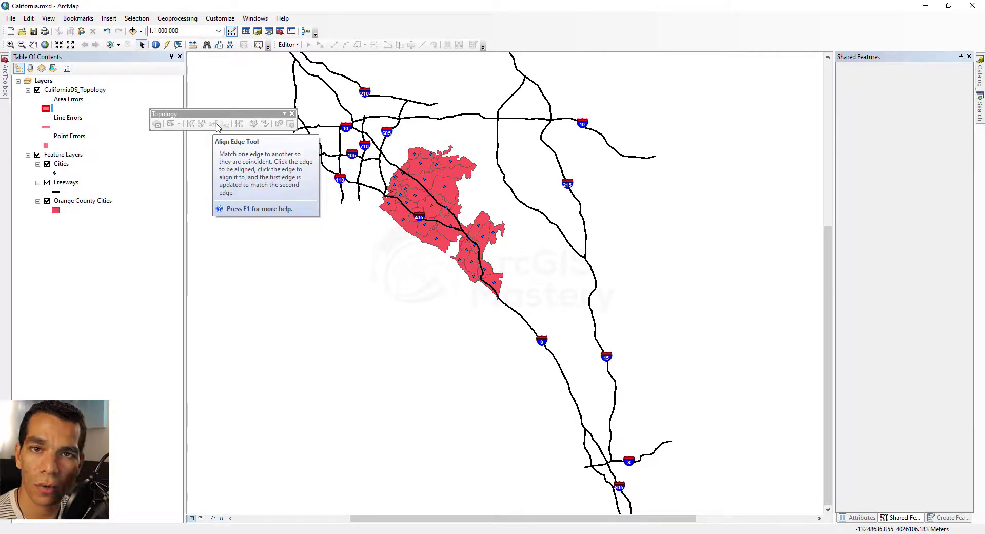
Start an edit session with CaliforniaDS_Topology as the working geodatabase topology
left_click(295, 45)
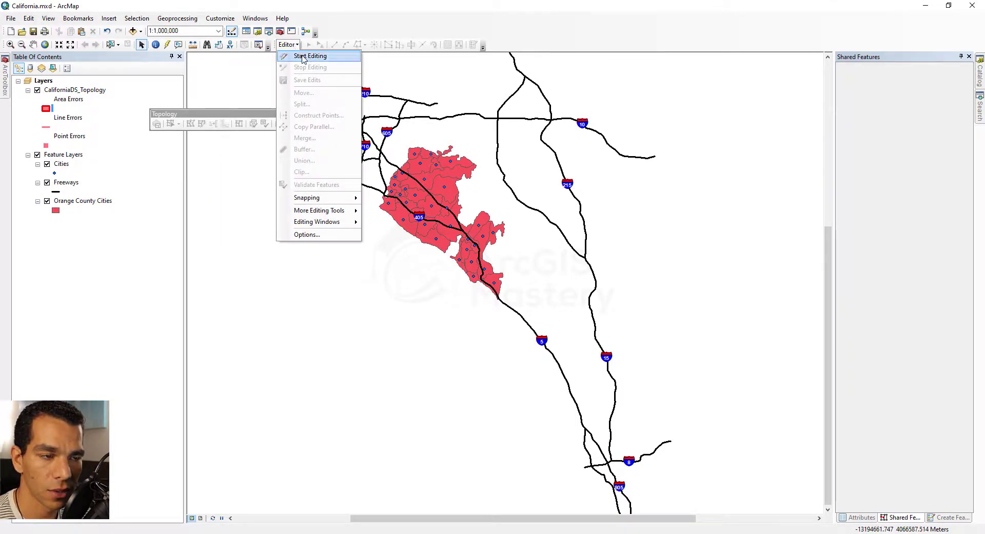
left_click(303, 58)
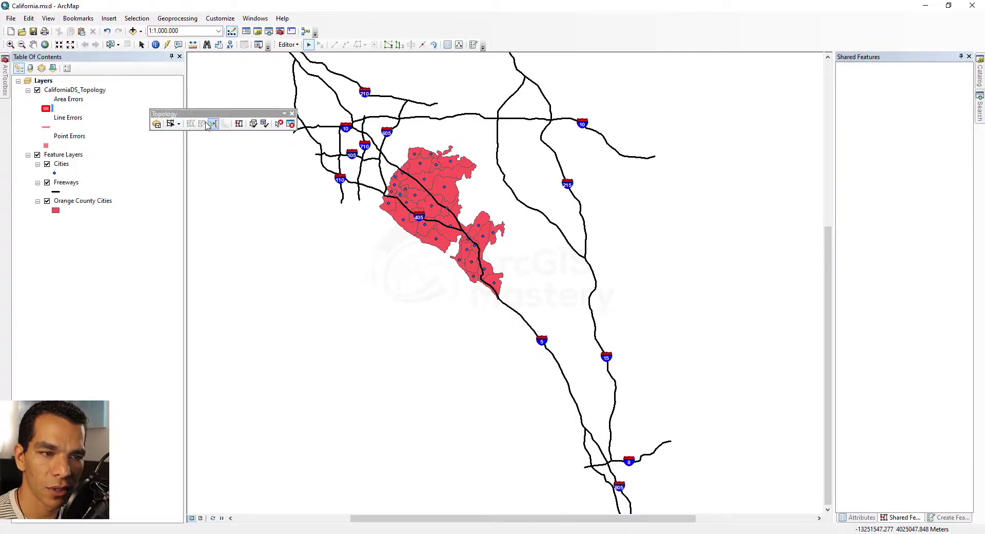
left_click(157, 125)
left_click(547, 214)
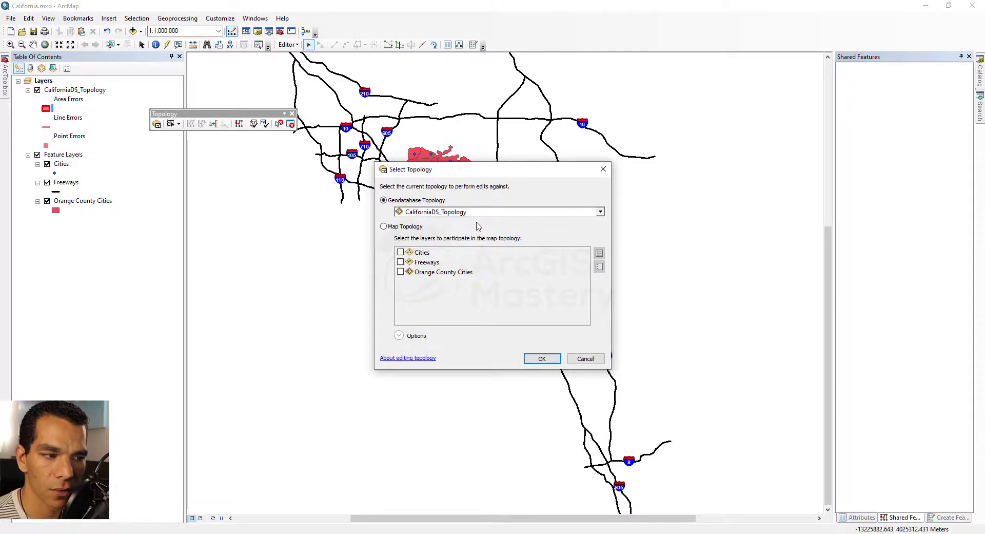
left_click(446, 222)
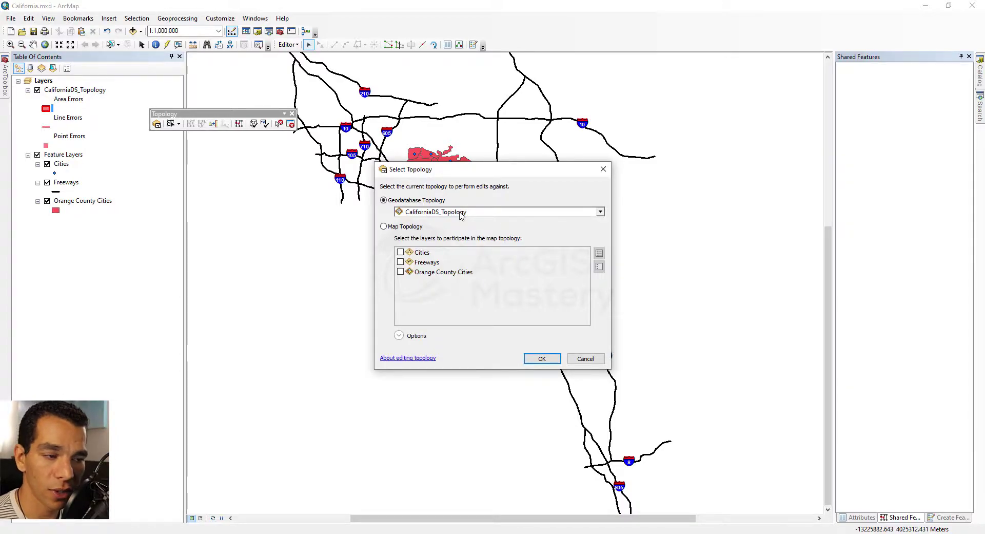
left_click(540, 358)
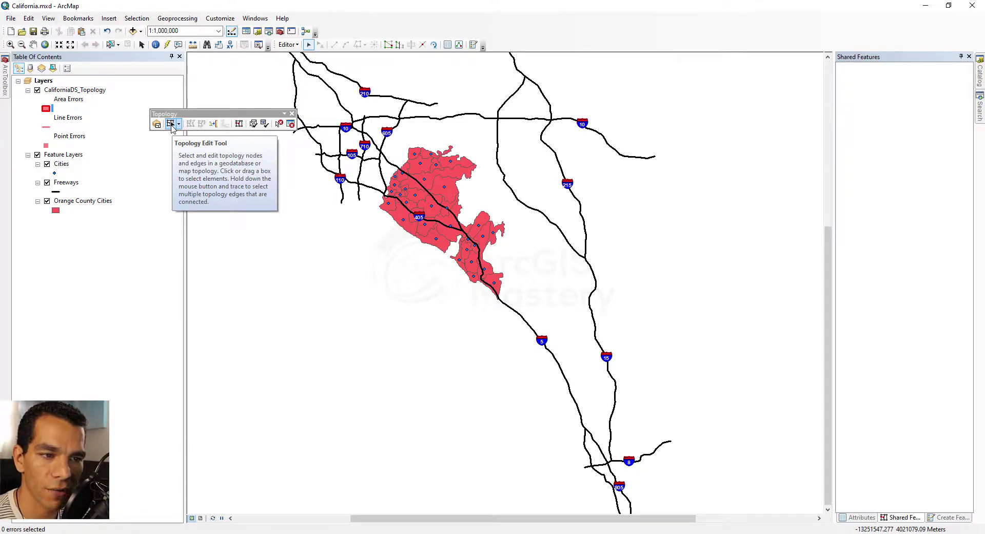
Open the Error Inspector, pick the Fix Topology Error Tool, and validate the current extent
left_click(290, 124)
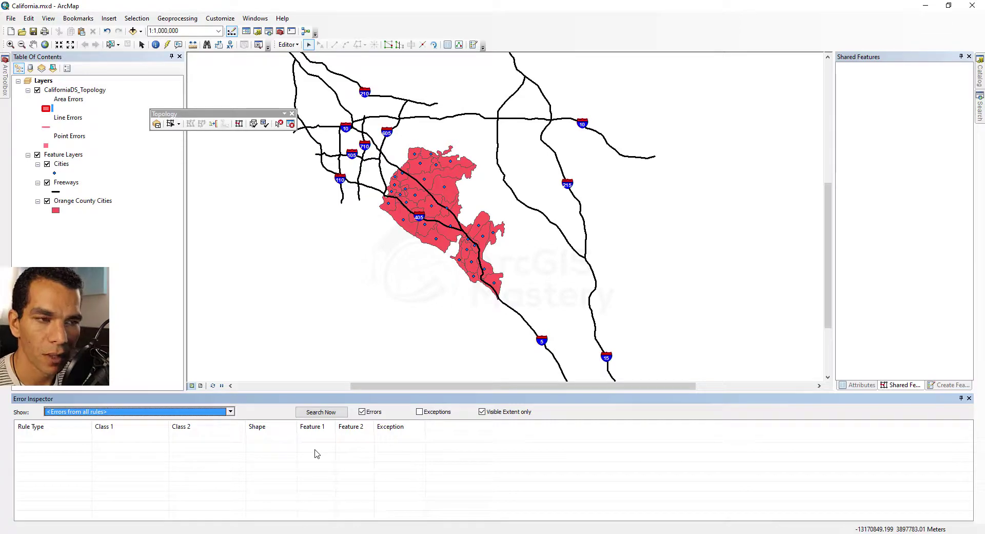
left_click(278, 124)
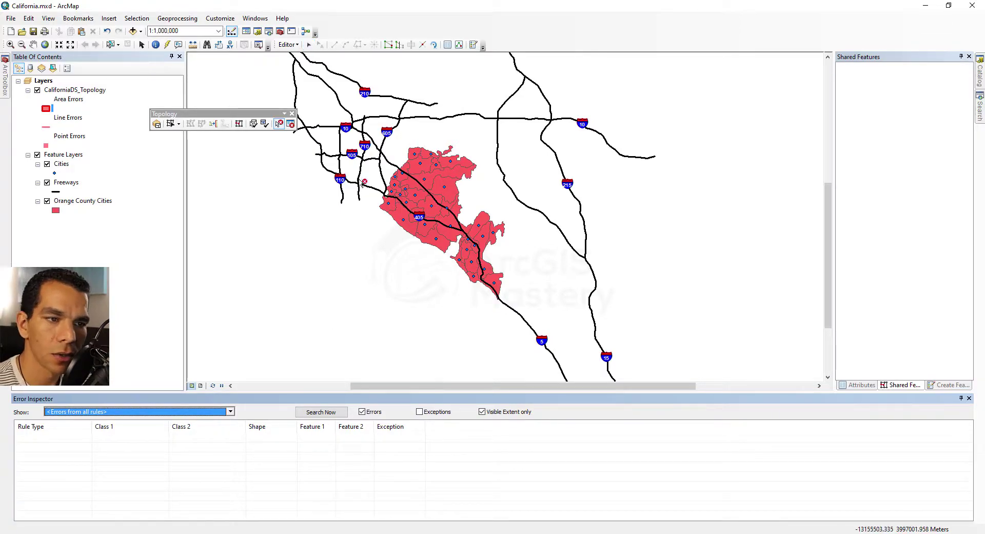
left_click(264, 124)
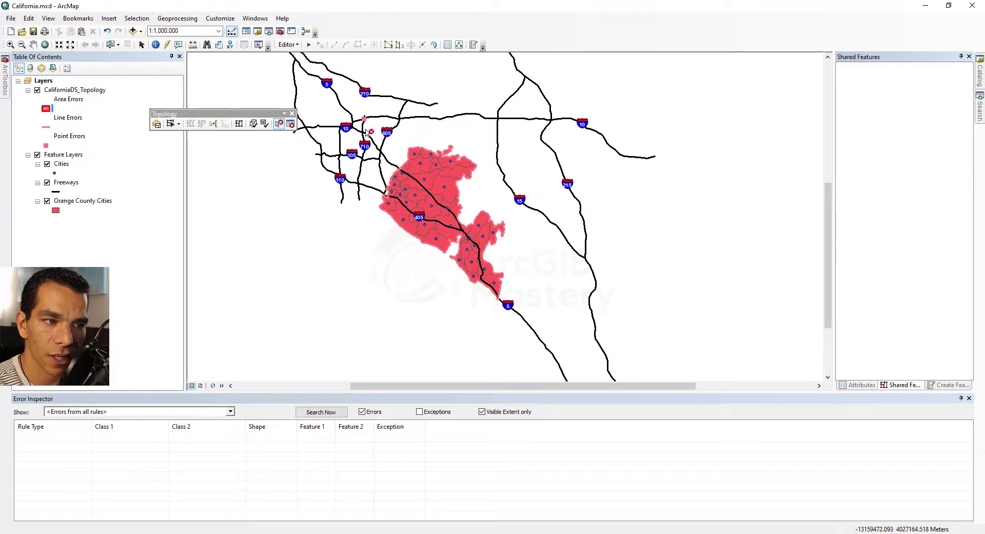
Change the Orange County Cities fill colour to lime green and zoom in
left_click(58, 212)
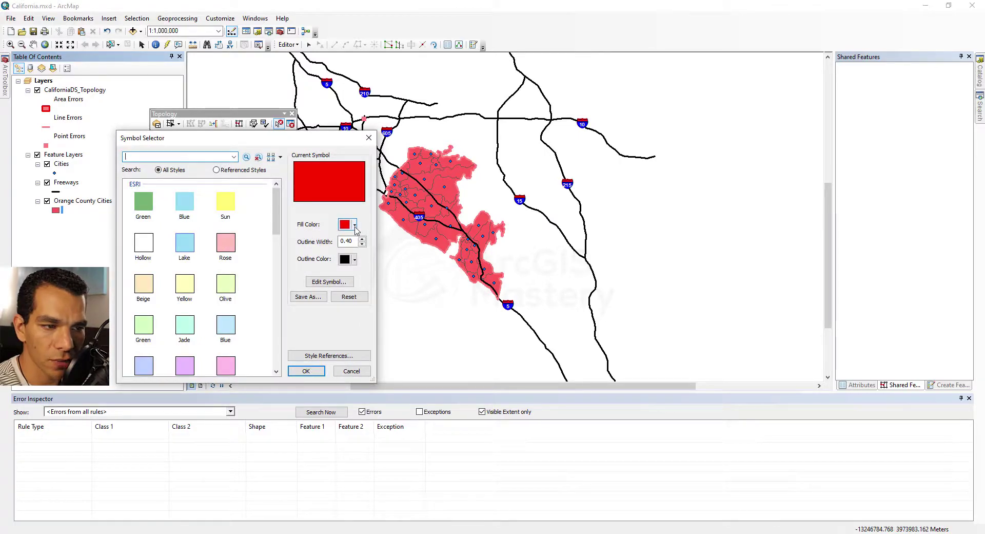
left_click(355, 226)
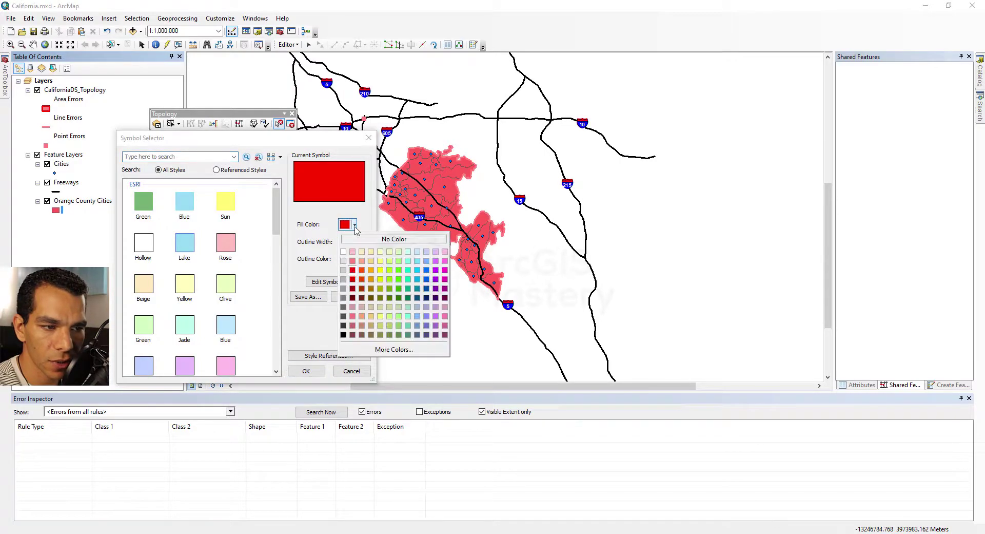
left_click(390, 277)
left_click(307, 370)
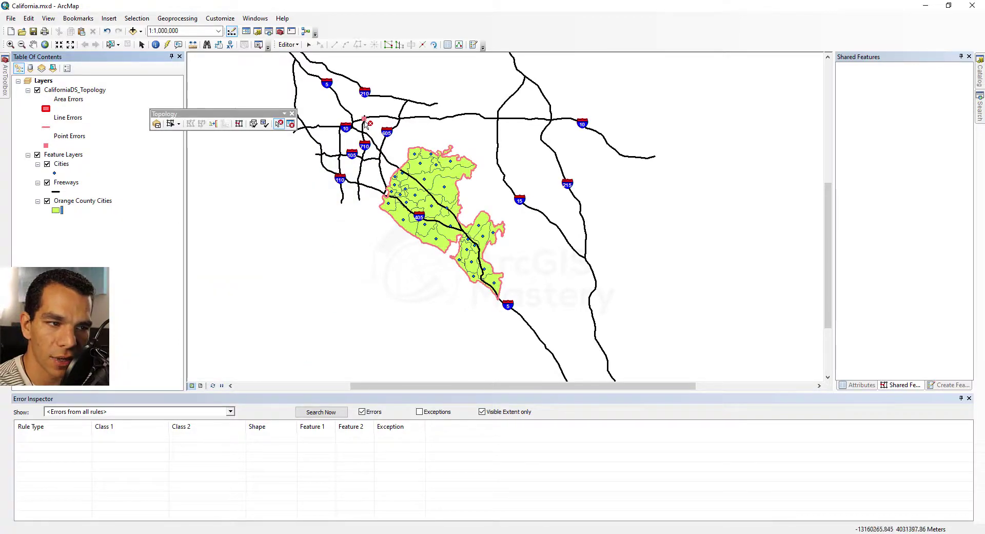
scroll(382, 136, "up", 3)
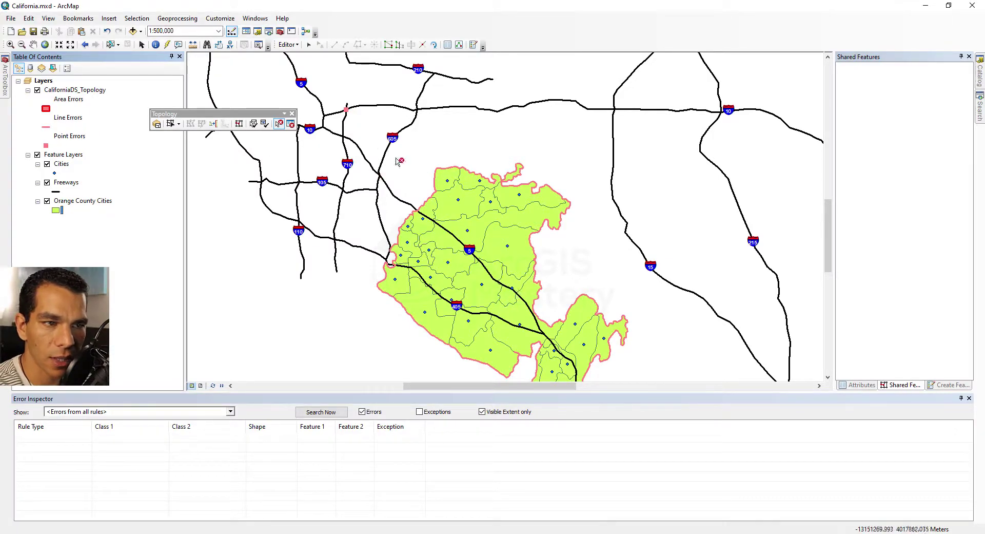
Reframe the county and select all three topology errors with the Fix Topology Error tool
left_click(33, 44)
left_click_drag(337, 253, 302, 226)
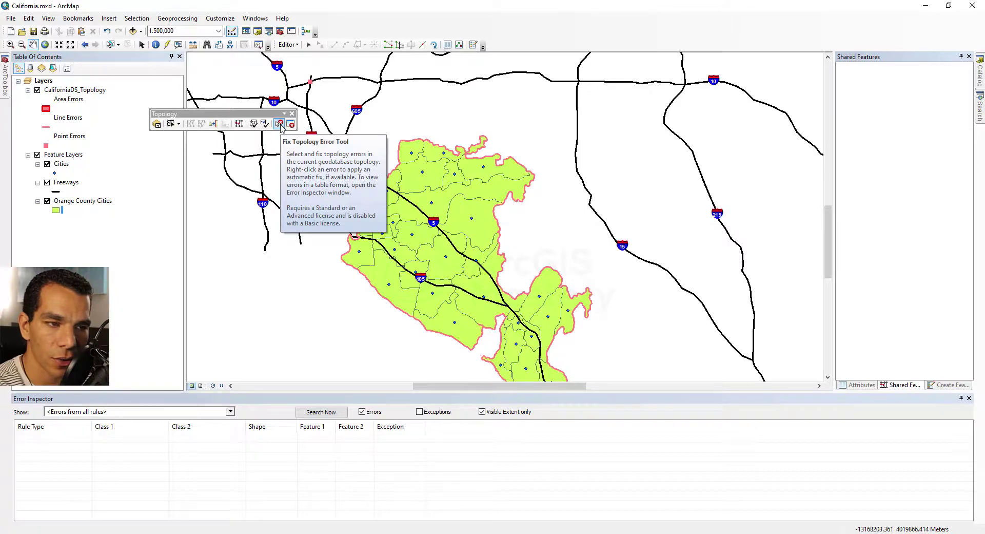
left_click(279, 124)
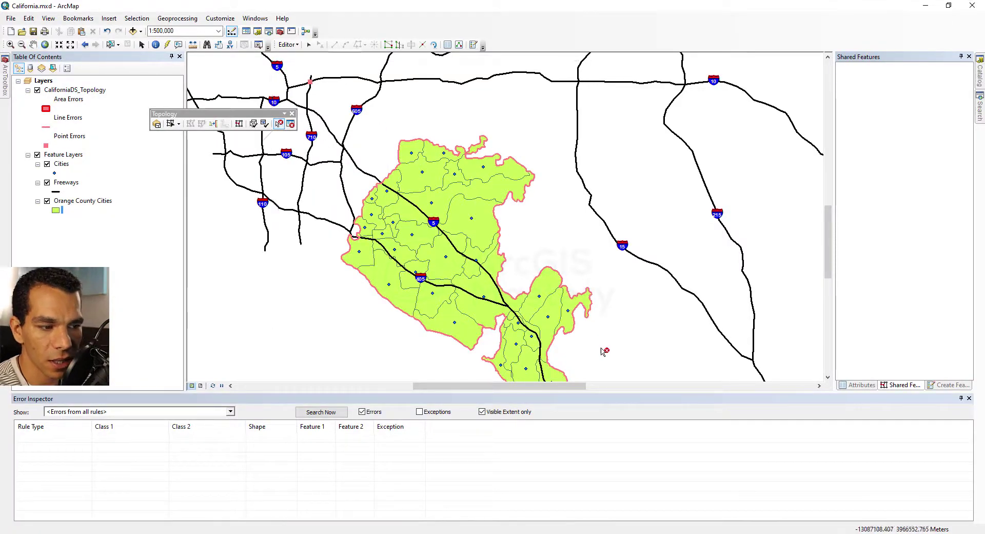
left_click_drag(604, 351, 263, 58)
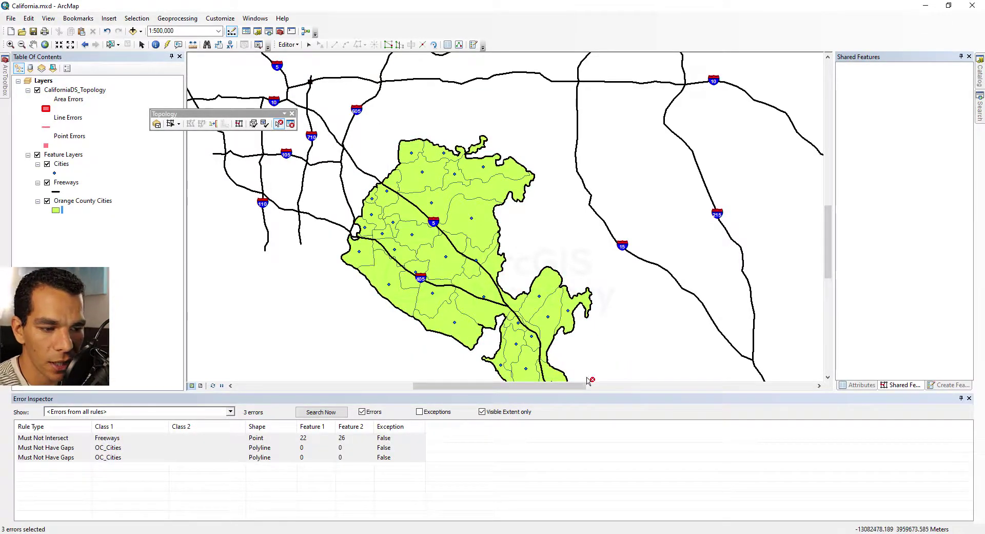
Clear the error selection and rerun the Error Inspector search
left_click(272, 340)
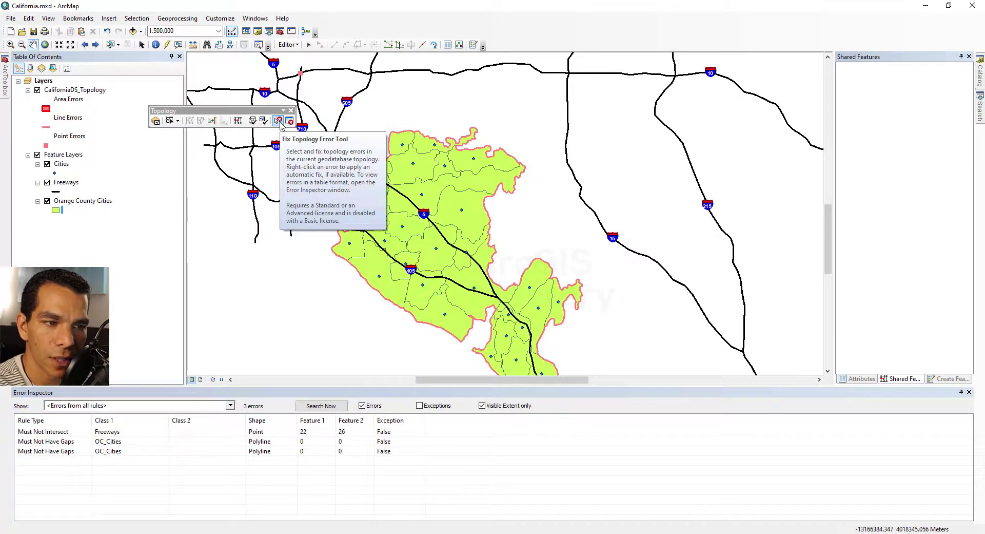
left_click(317, 406)
left_click(321, 408)
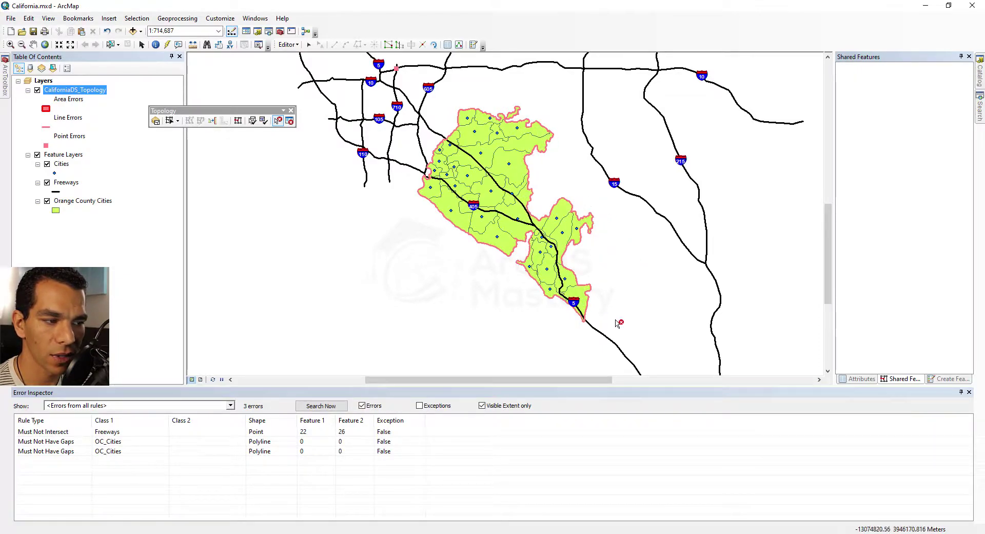
Select the features of the first gap error, then zoom to the last Must Not Have Gaps error
left_click(61, 451)
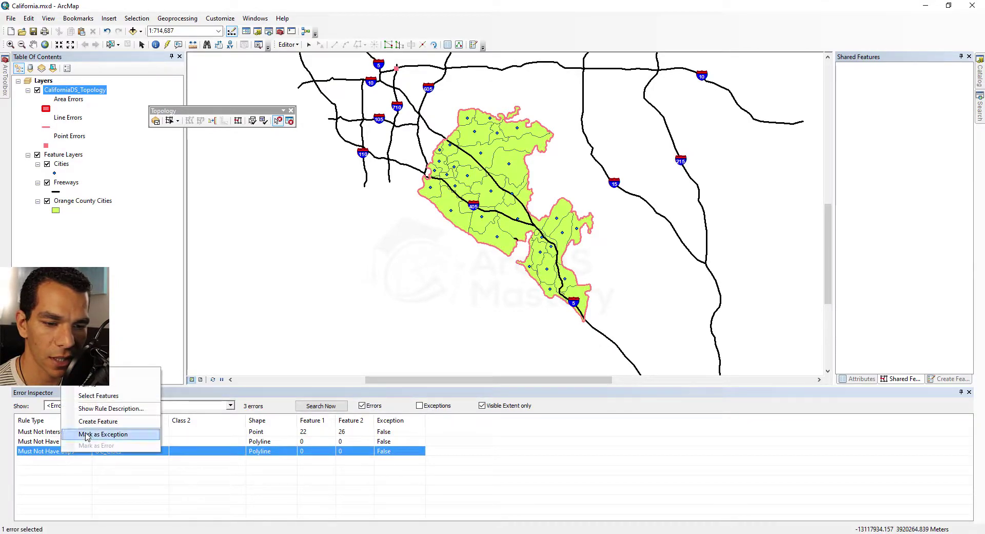
left_click(112, 408)
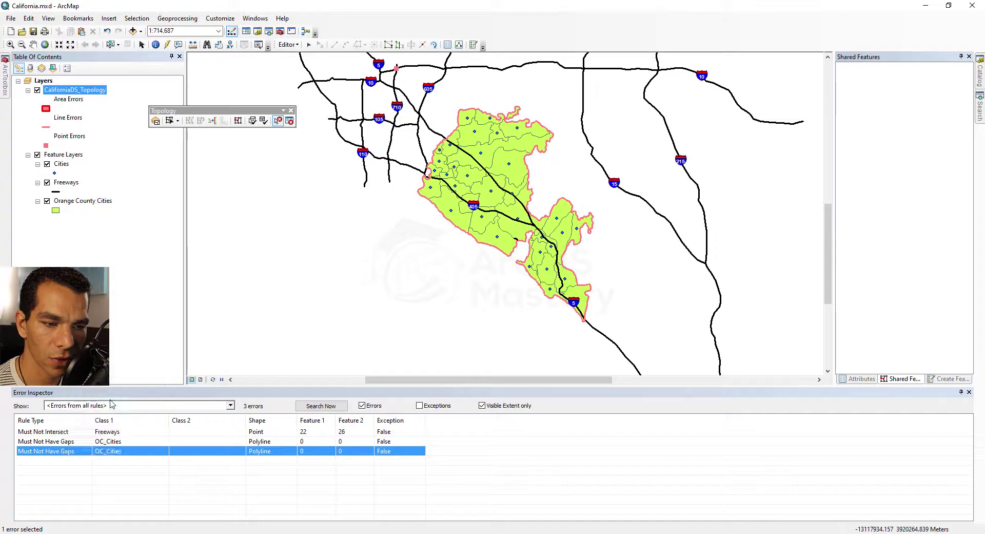
right_click(40, 444)
left_click(77, 472)
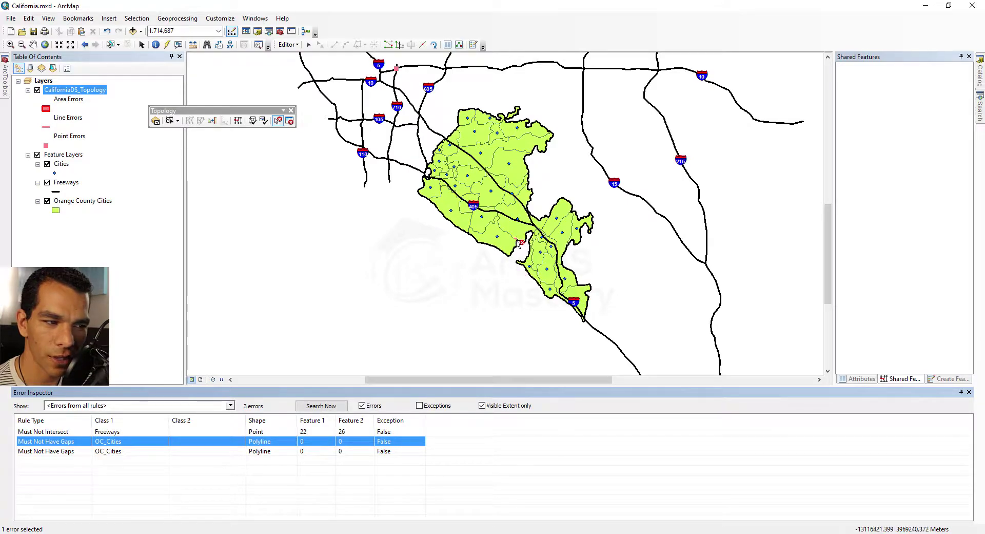
right_click(49, 451)
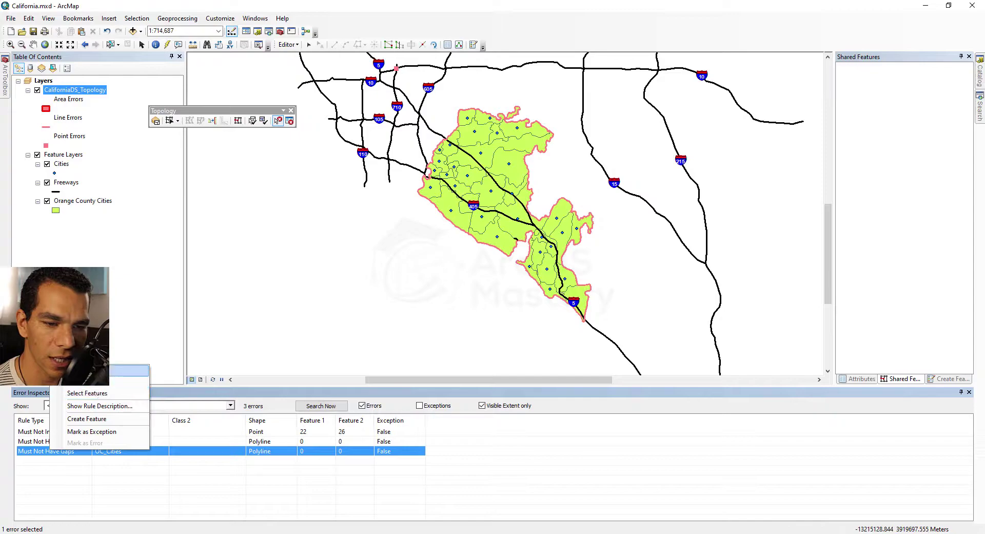
left_click(128, 370)
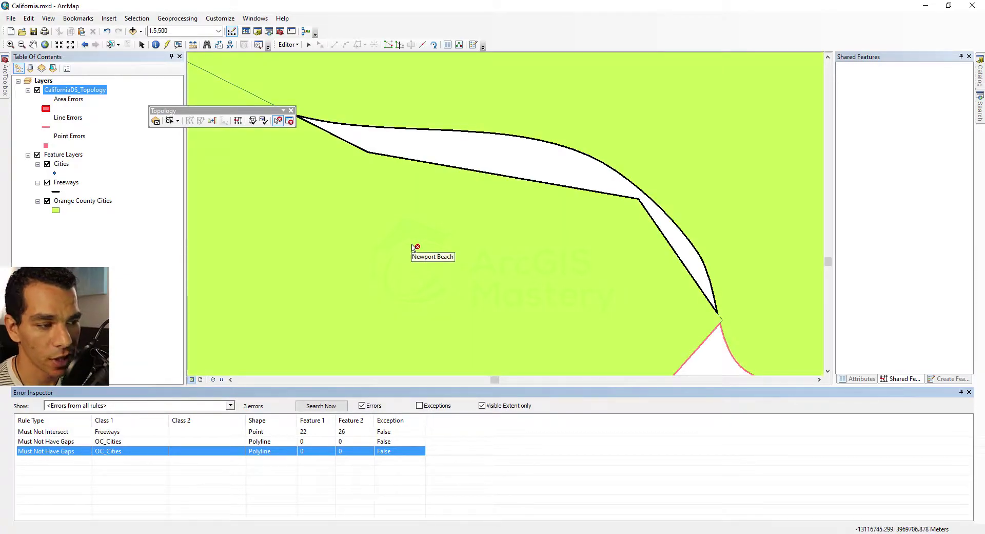
Pick the gap's lower boundary edge, attempt a reshape, and dismiss the Modify Edge warning
scroll(413, 248, "down", 1)
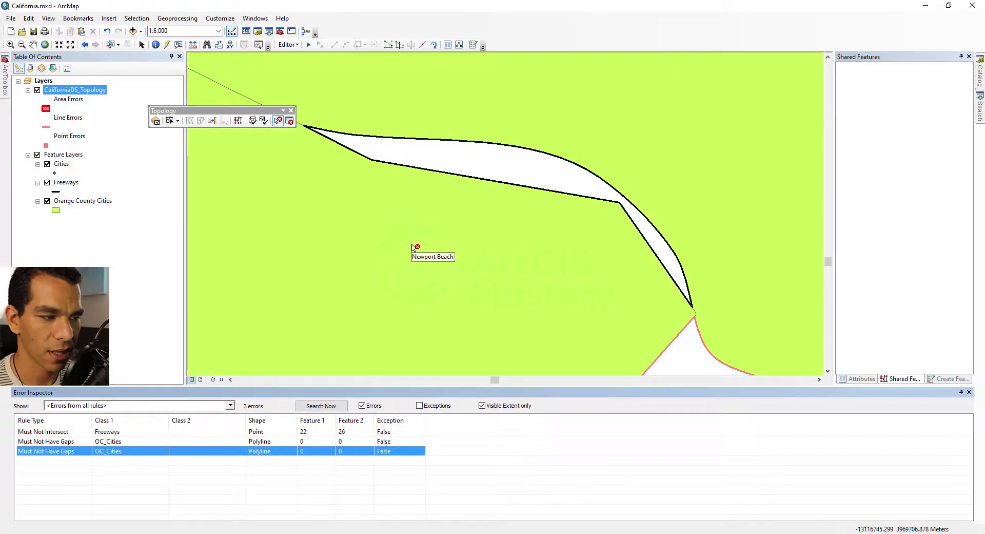
scroll(371, 235, "down", 1)
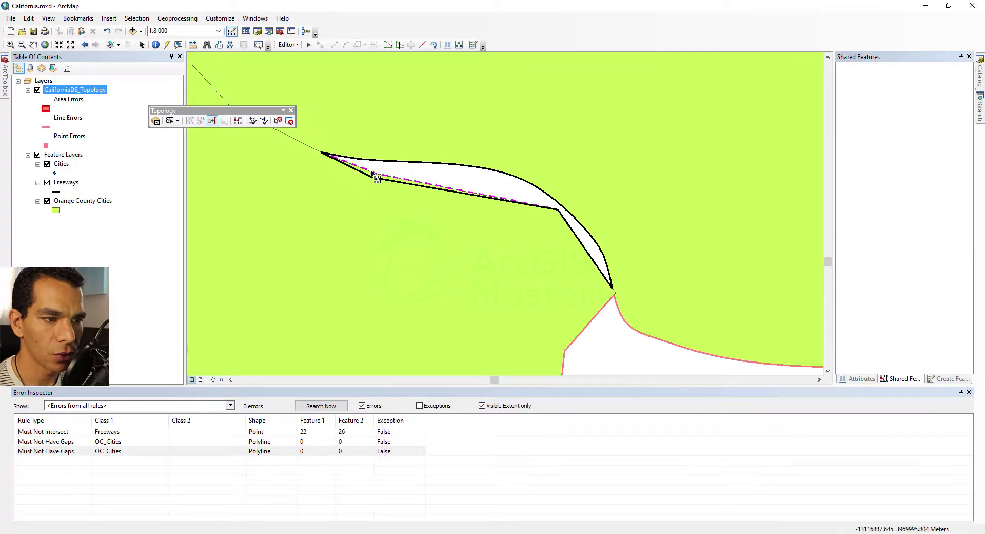
left_click(395, 181)
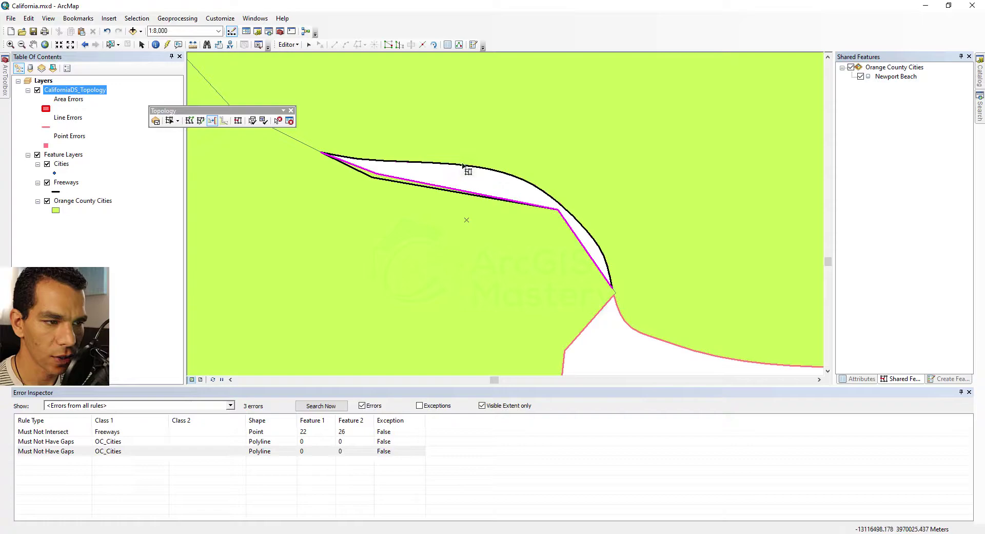
left_click(319, 153)
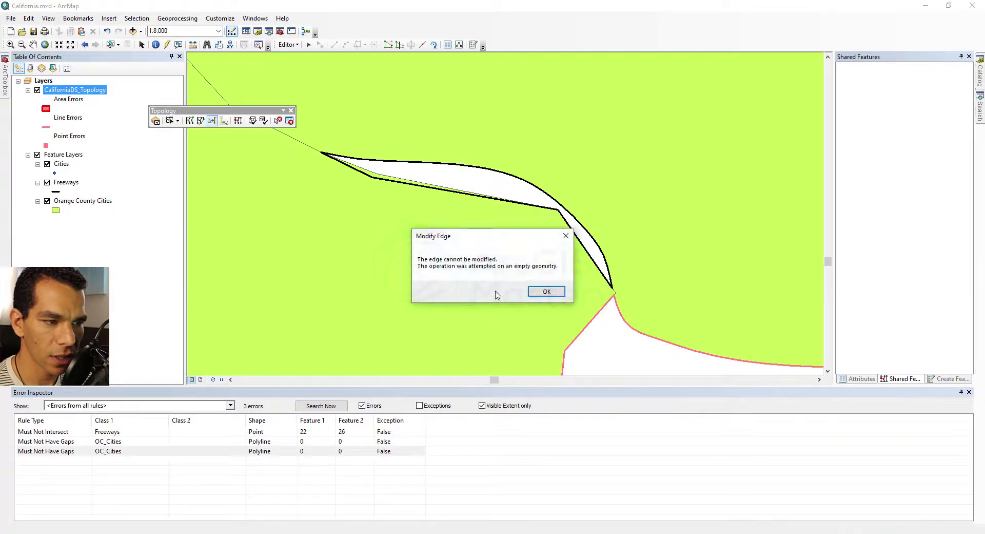
left_click(545, 290)
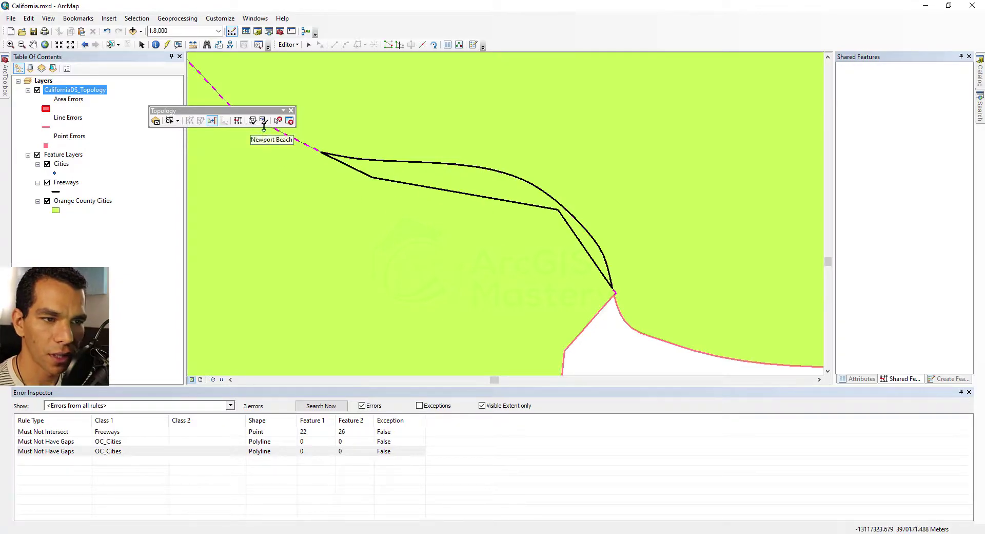
Validate the topology in the current extent and select the lower pink boundary edge
left_click(263, 122)
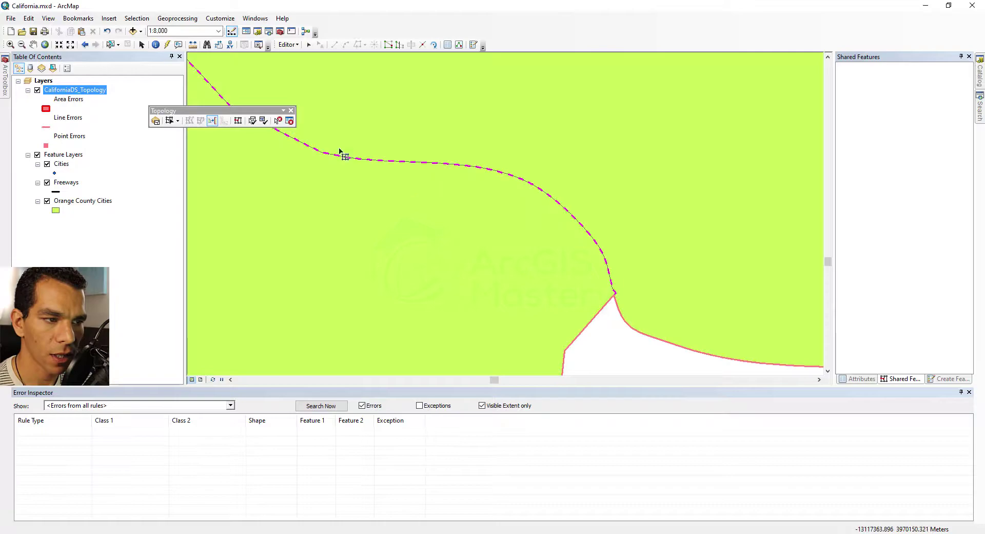
left_click(595, 312)
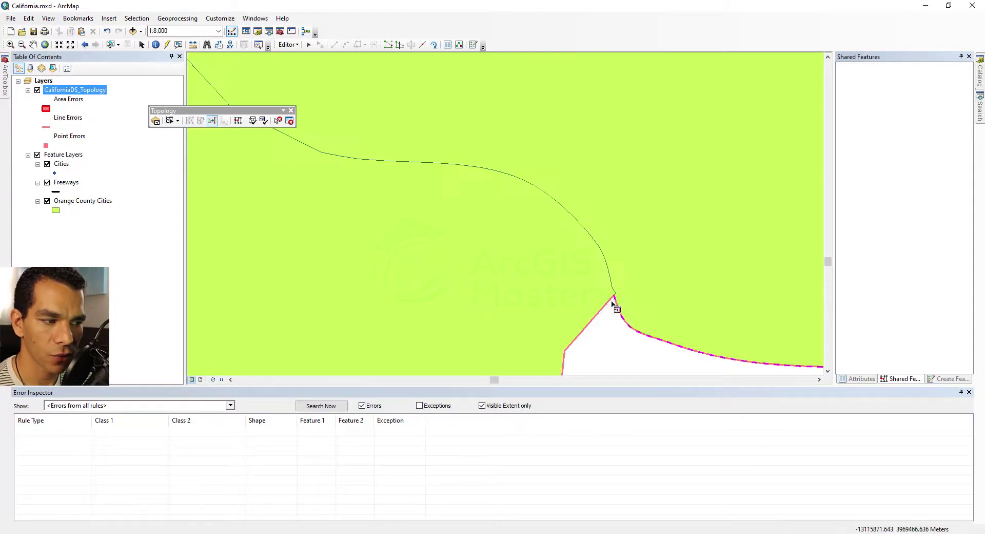
scroll(302, 218, "up", 10)
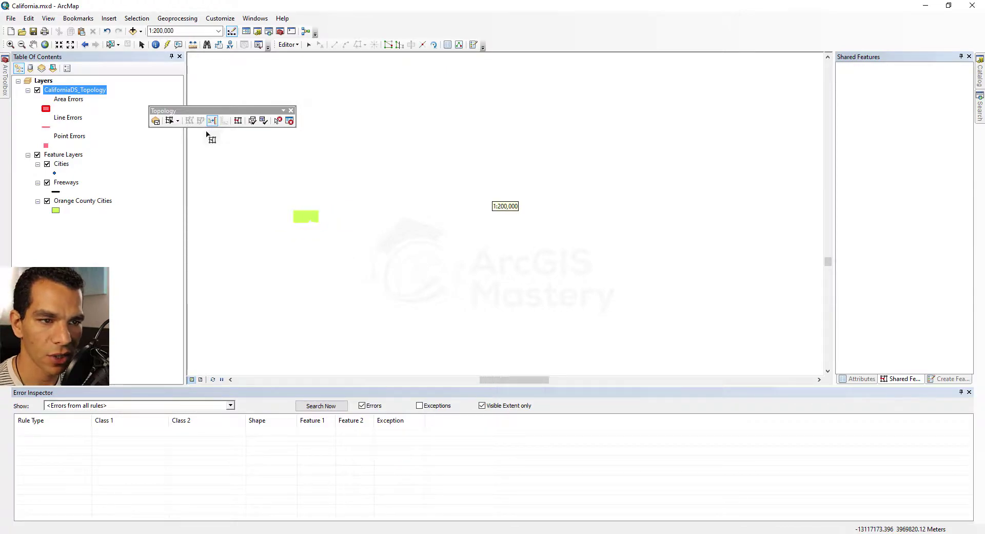
Zoom out, pick an I-110 freeway edge, and search again for remaining errors
scroll(402, 242, "up", 4)
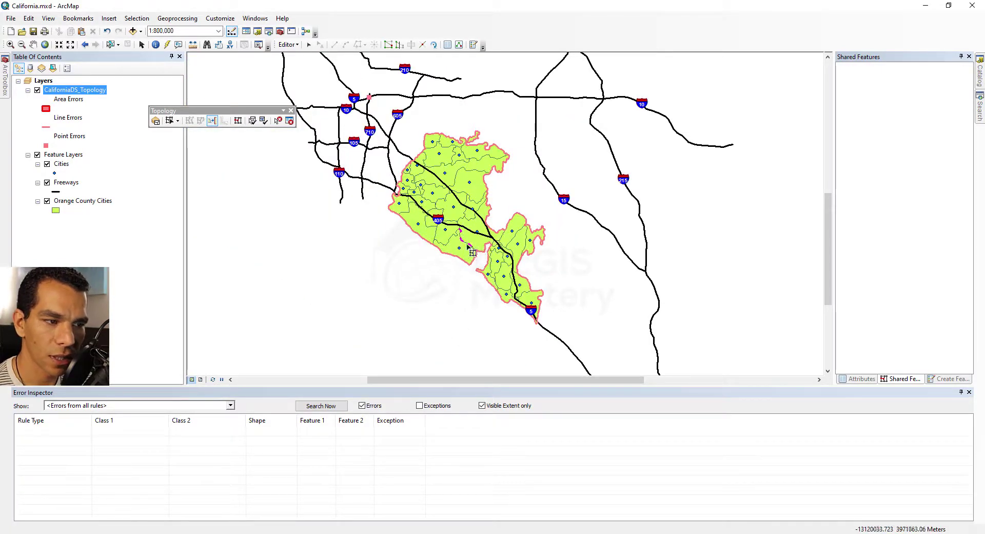
left_click(340, 187)
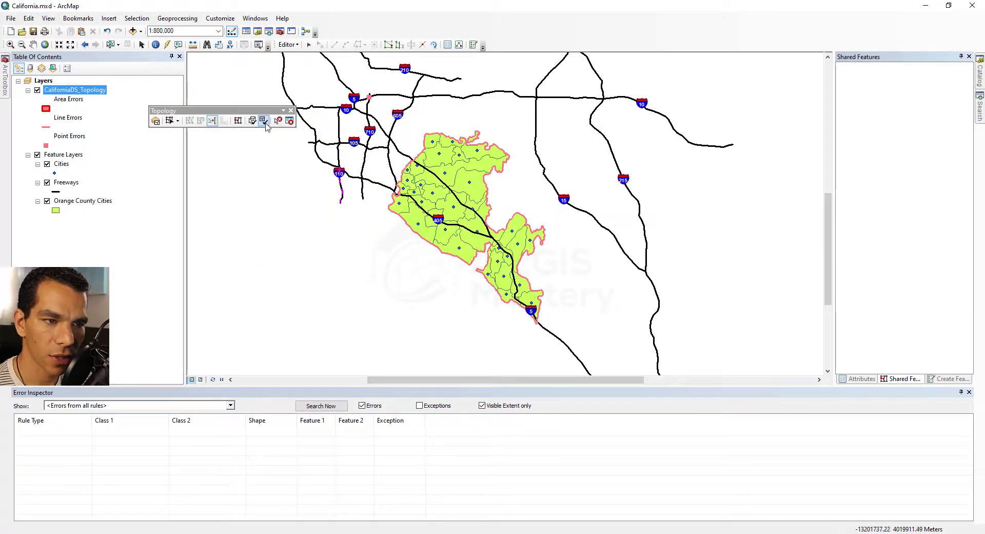
left_click(321, 407)
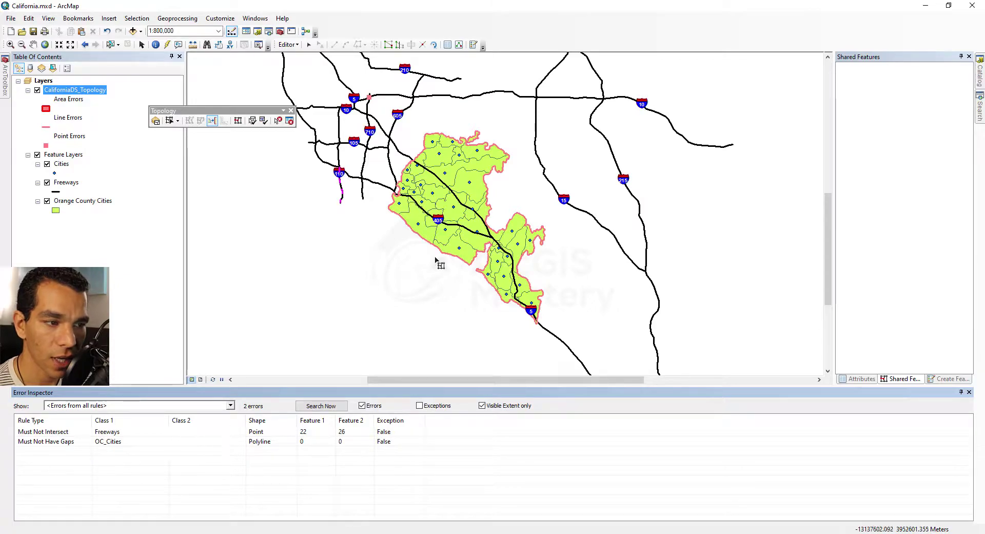
Inspect the polygon edge, I-15 and 405 freeway errors, then select the Must Not Have Gaps row
left_click(472, 151)
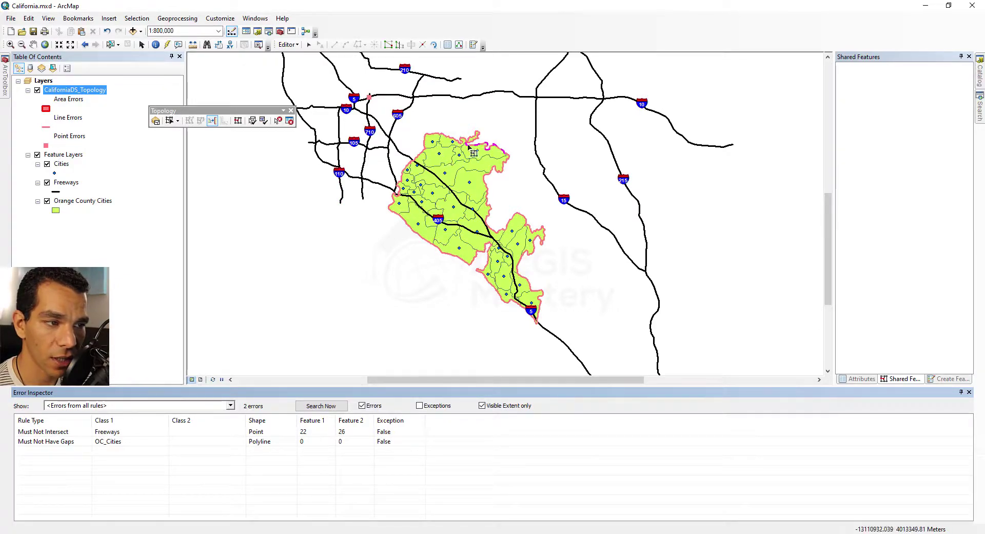
left_click(488, 222)
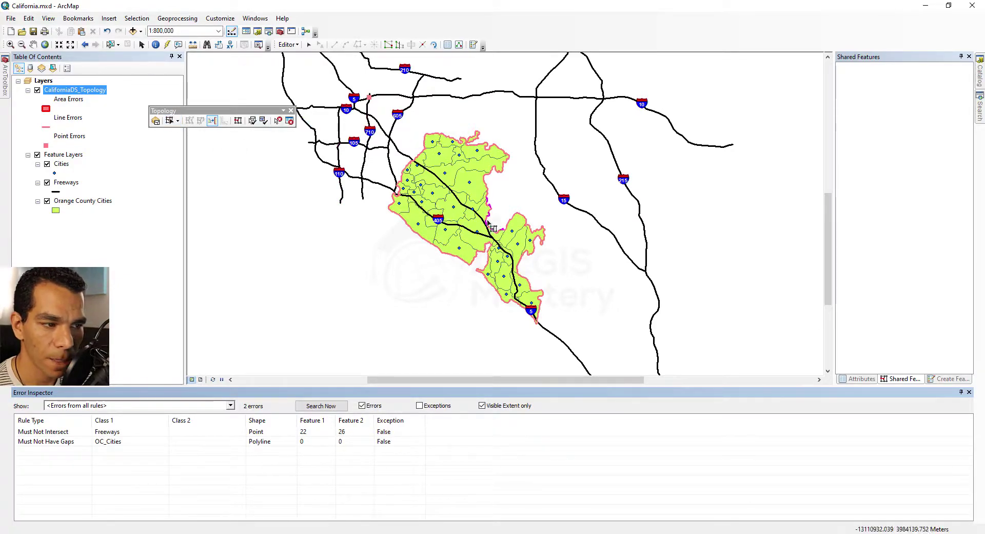
left_click(467, 263)
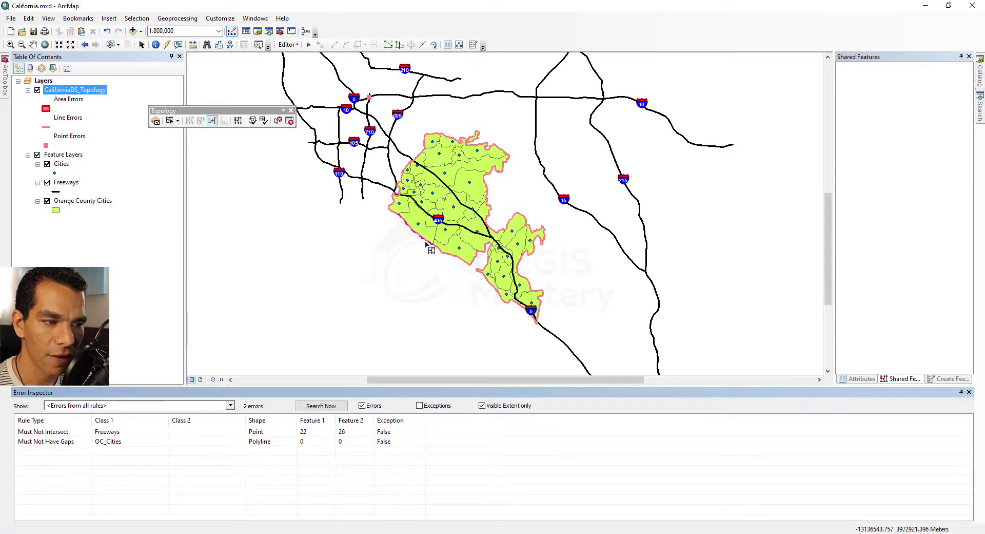
left_click(456, 137)
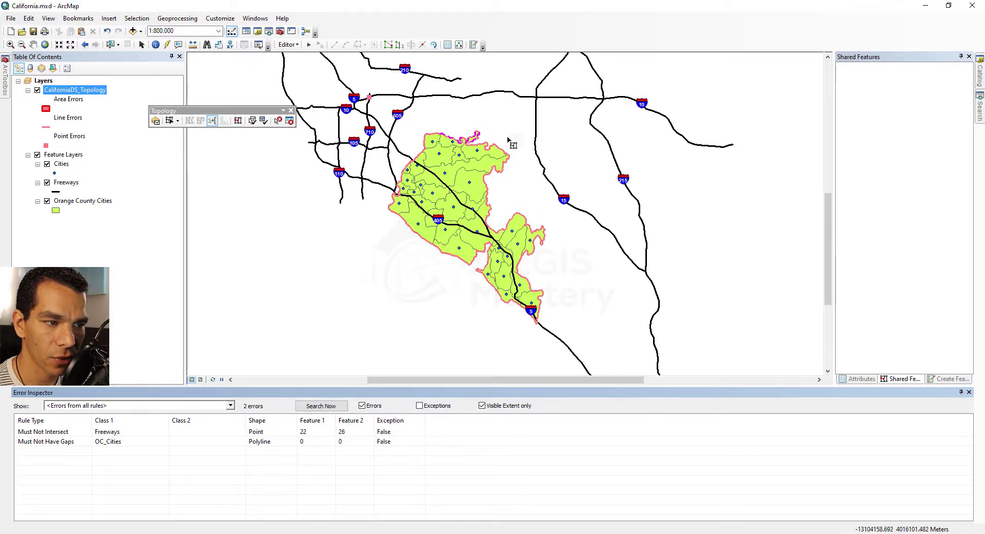
left_click(585, 216)
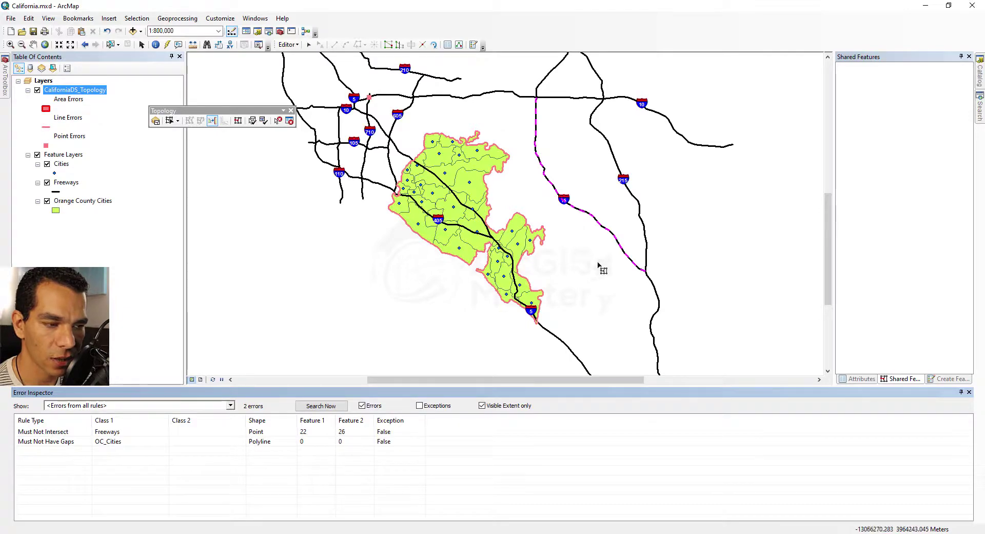
left_click(468, 222)
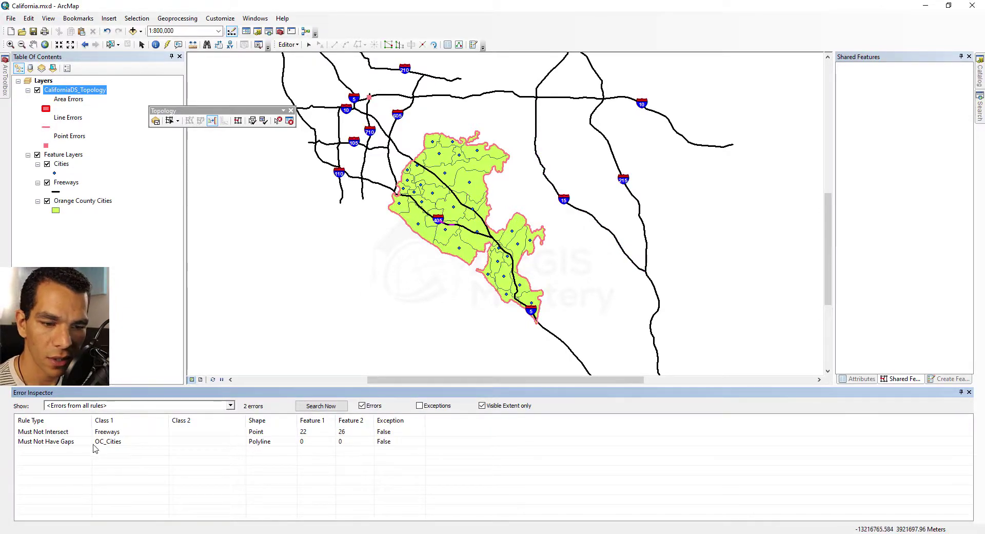
left_click(70, 442)
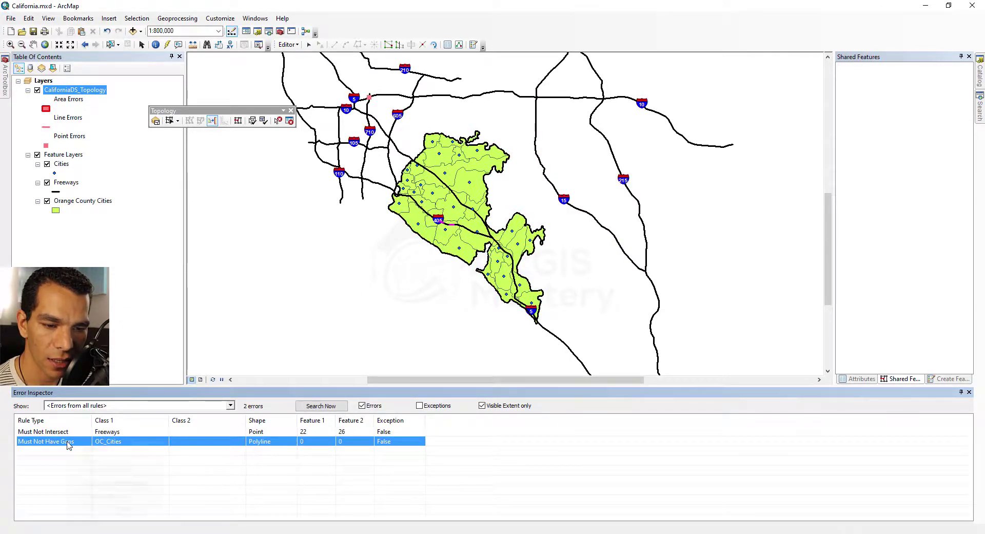
Mark the OC_Cities gap error as an exception and search with and without exceptions
right_click(69, 444)
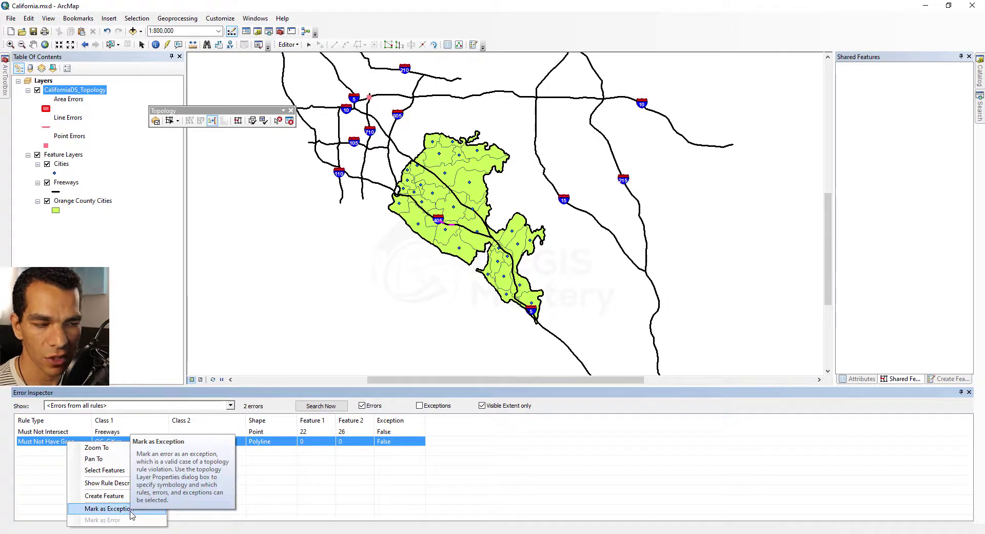
left_click(108, 508)
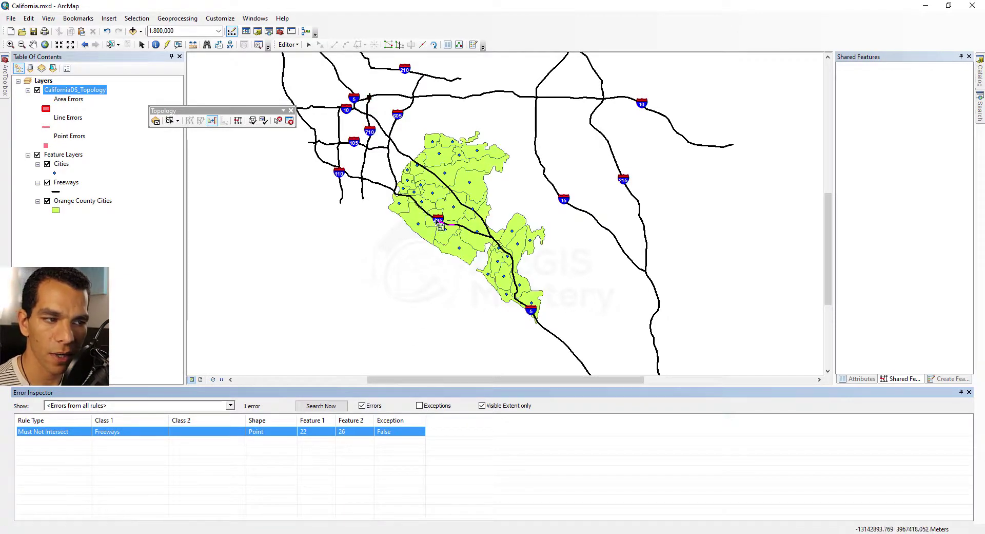
left_click(327, 406)
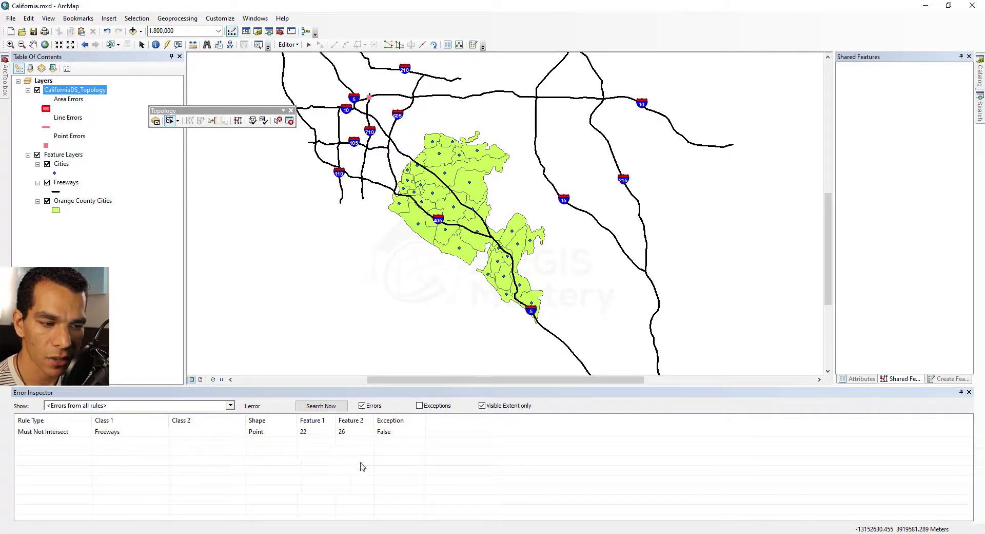
left_click(429, 407)
left_click(329, 406)
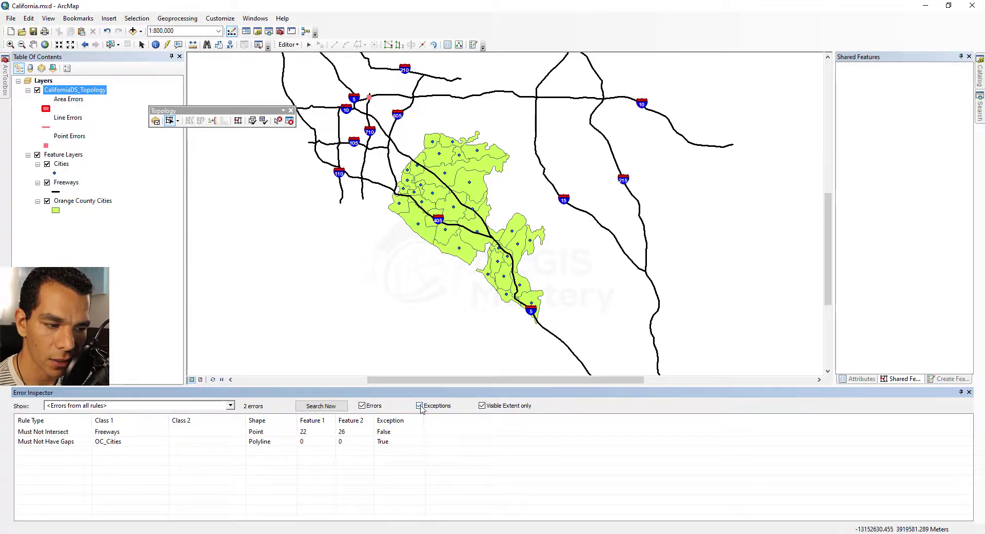
left_click(320, 408)
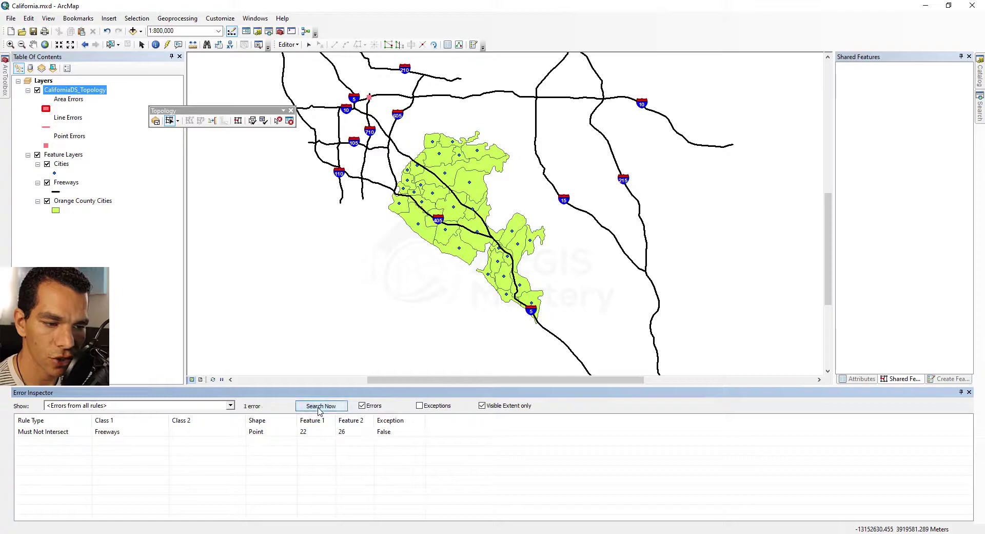
Show the fix actions for the Freeways Must Not Intersect error between features 22 and 26
left_click(308, 44)
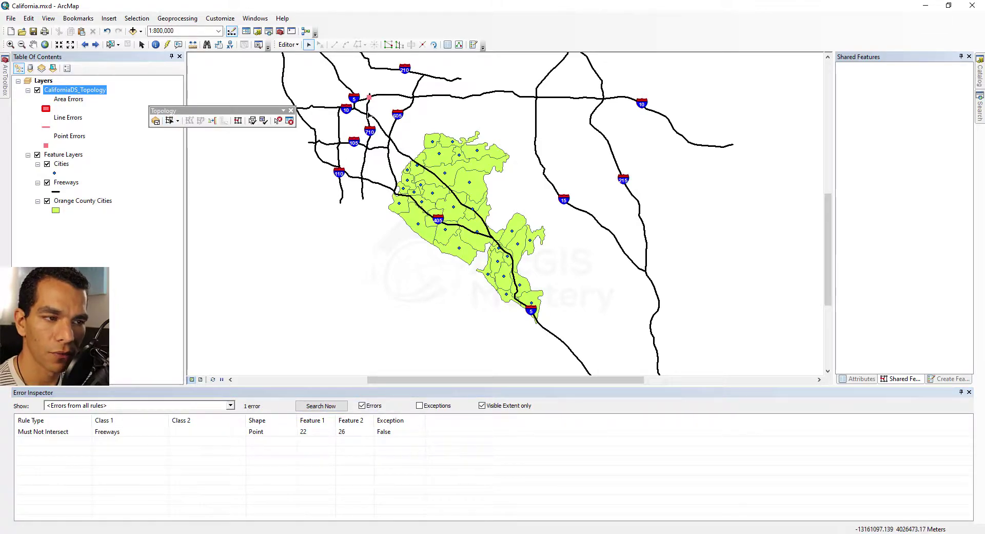
left_click(61, 435)
right_click(60, 434)
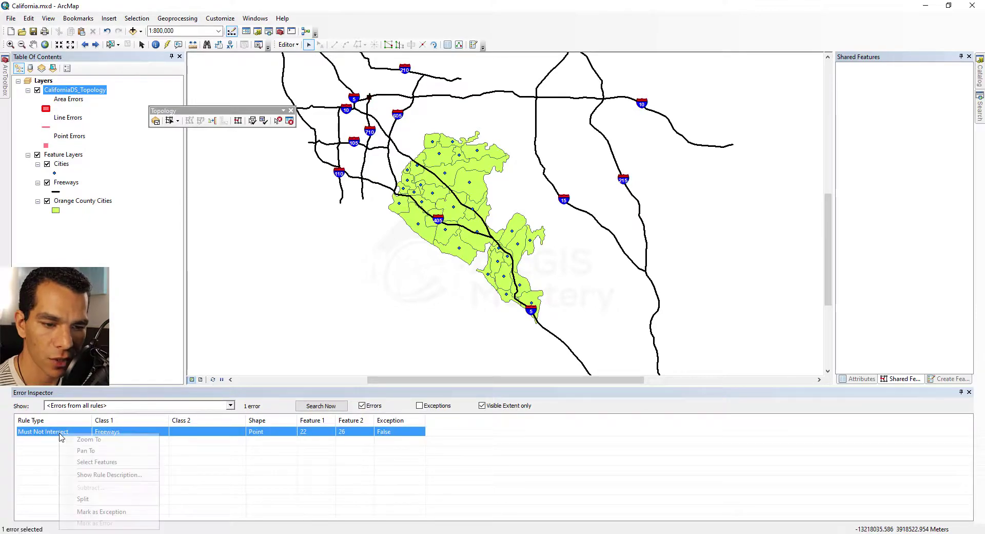
Zoom to the intersection error and move the 710 freeway's end vertex onto the intersection
left_click(88, 444)
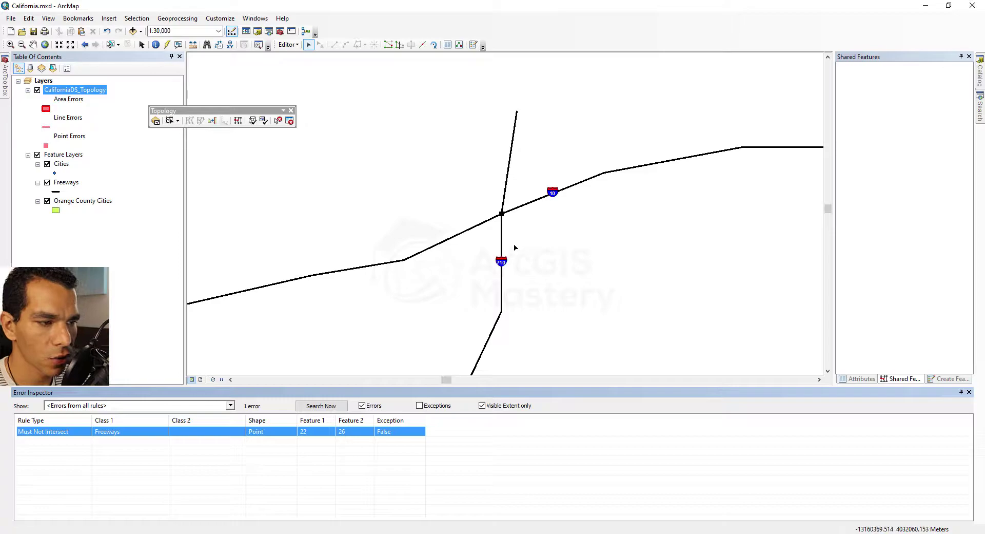
double_click(509, 186)
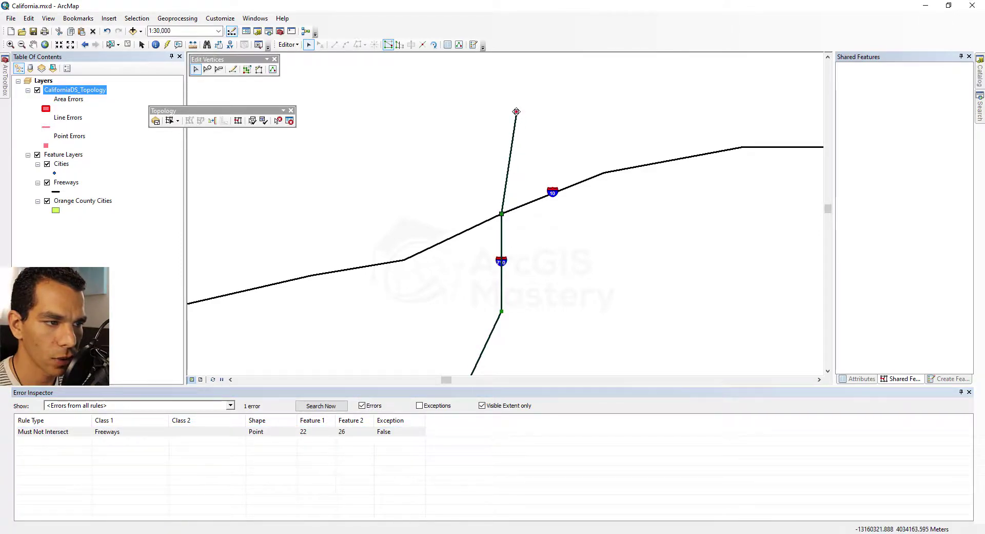
left_click_drag(507, 173, 501, 210)
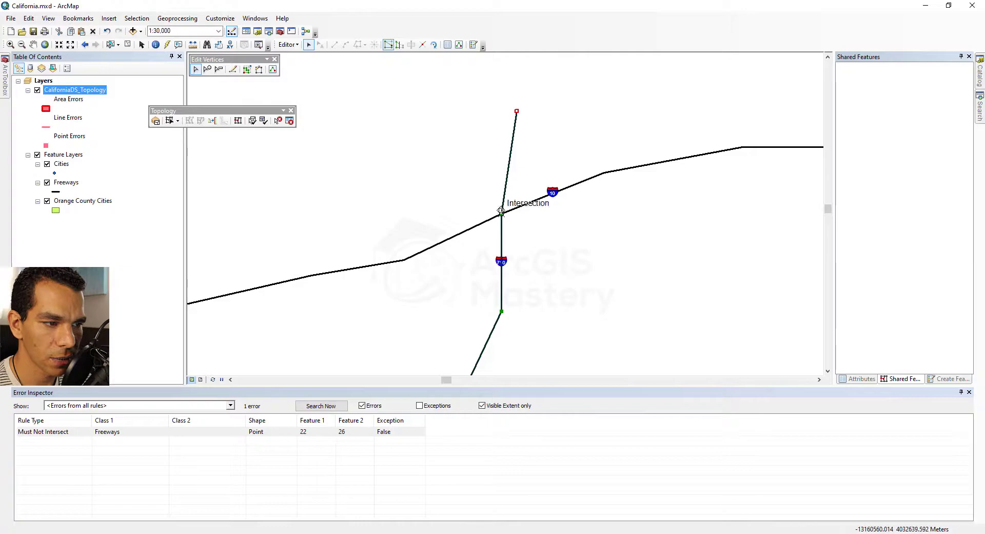
left_click(532, 237)
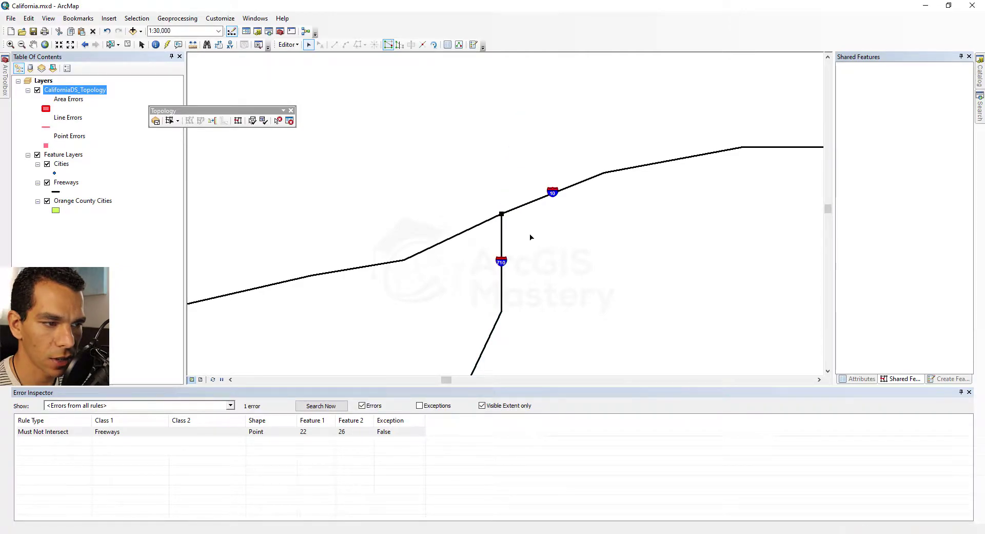
Draw a new Freeways line running north from the intersection
left_click(950, 379)
left_click(859, 112)
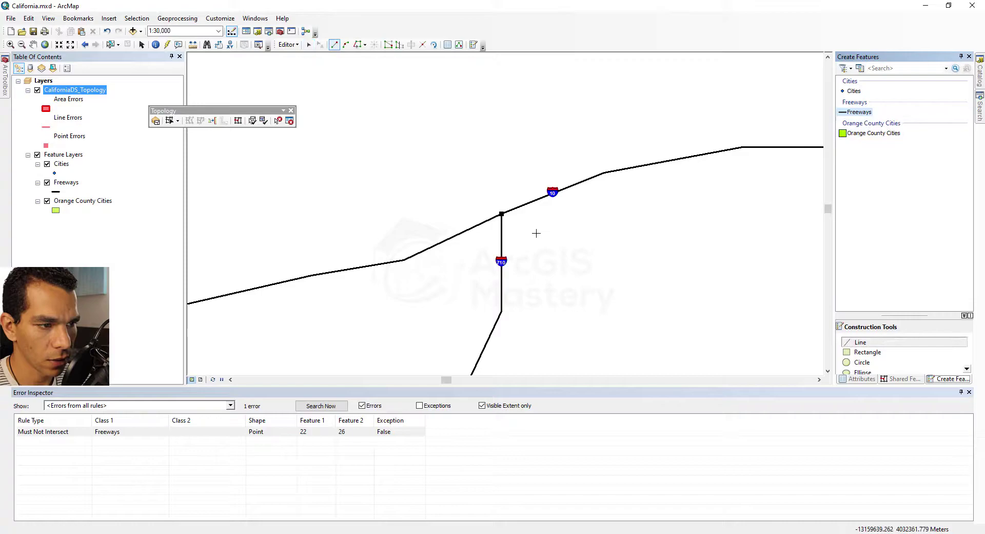
left_click(501, 213)
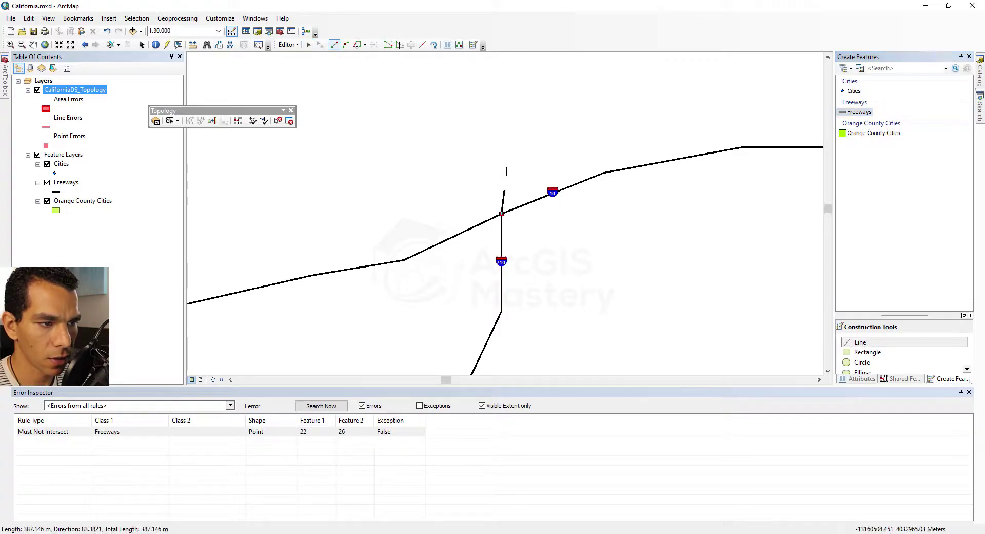
left_click(507, 136)
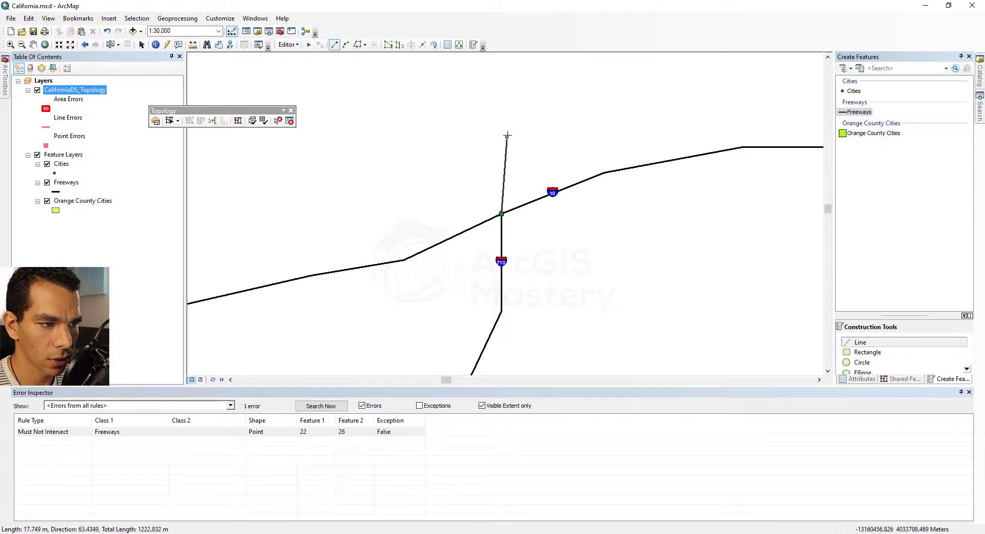
double_click(508, 119)
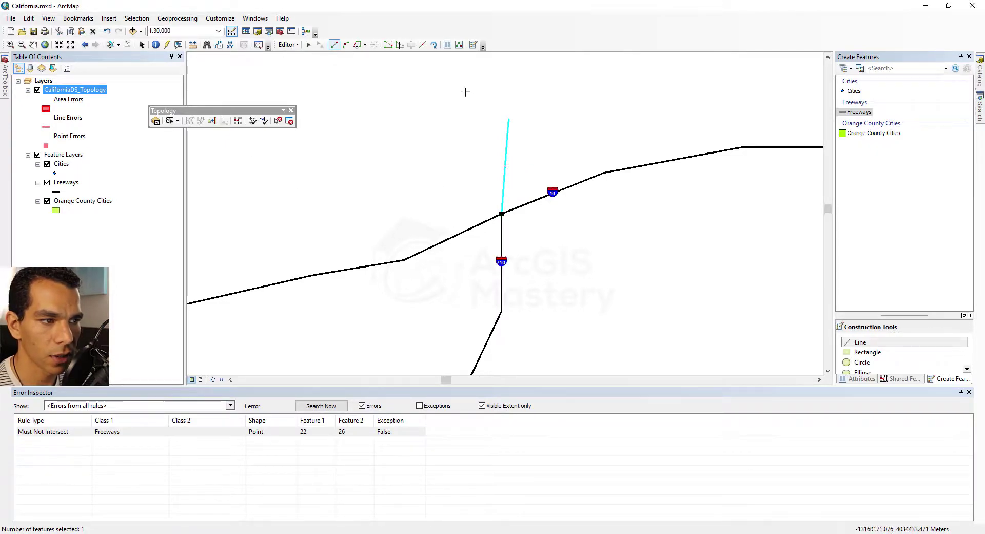
Clear the selection and validate the topology in the current extent
left_click(309, 45)
left_click(411, 159)
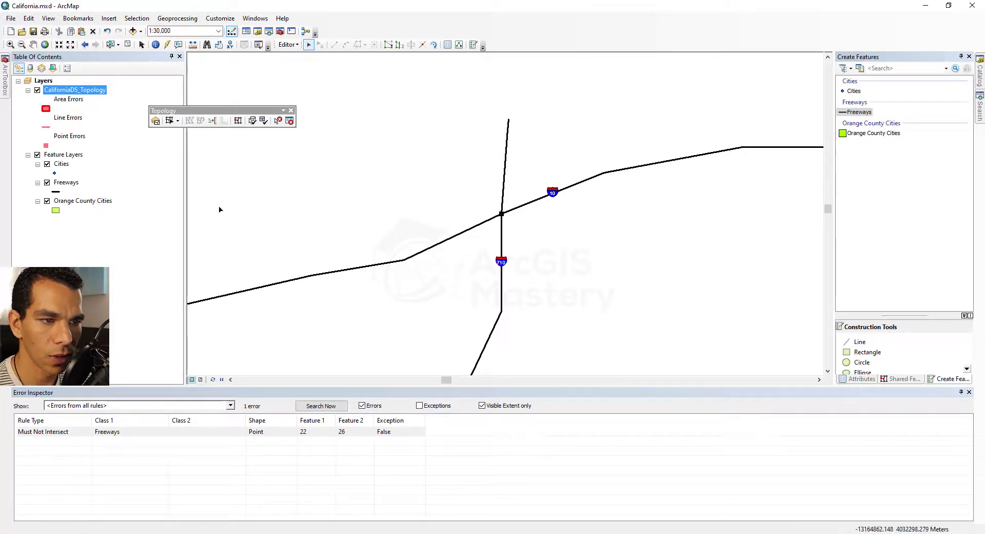
left_click(264, 122)
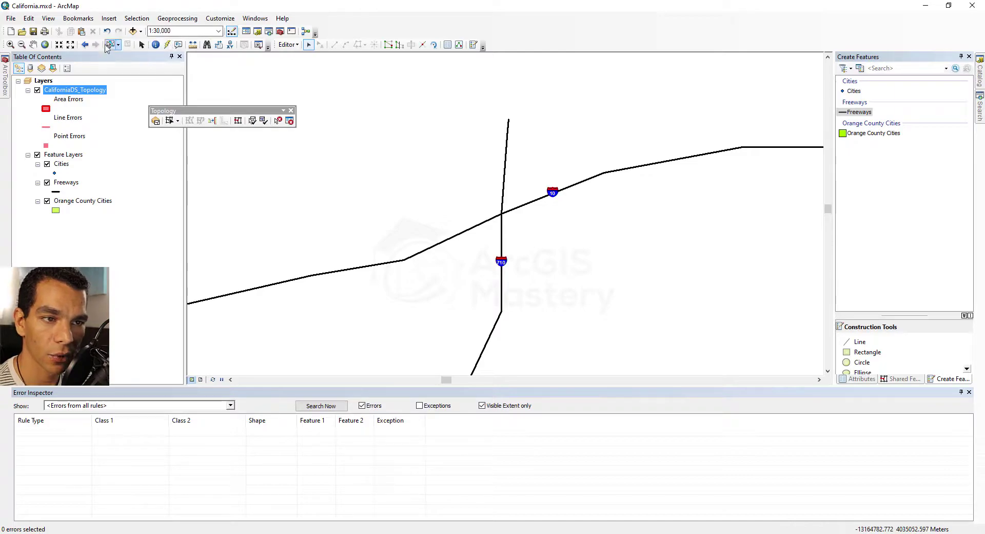
Return to the full Orange County view and search errors with and without exceptions
left_click(86, 45)
left_click(85, 45)
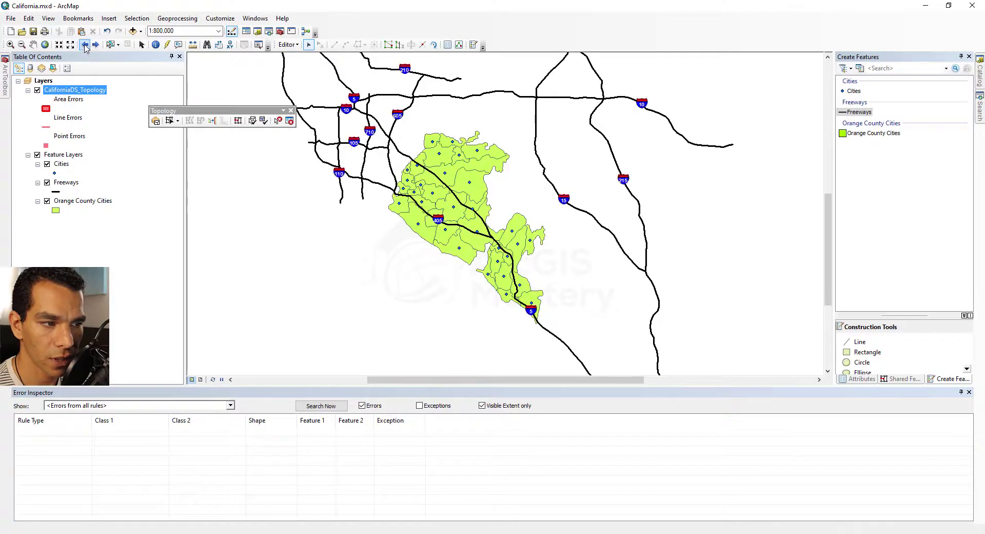
left_click(332, 406)
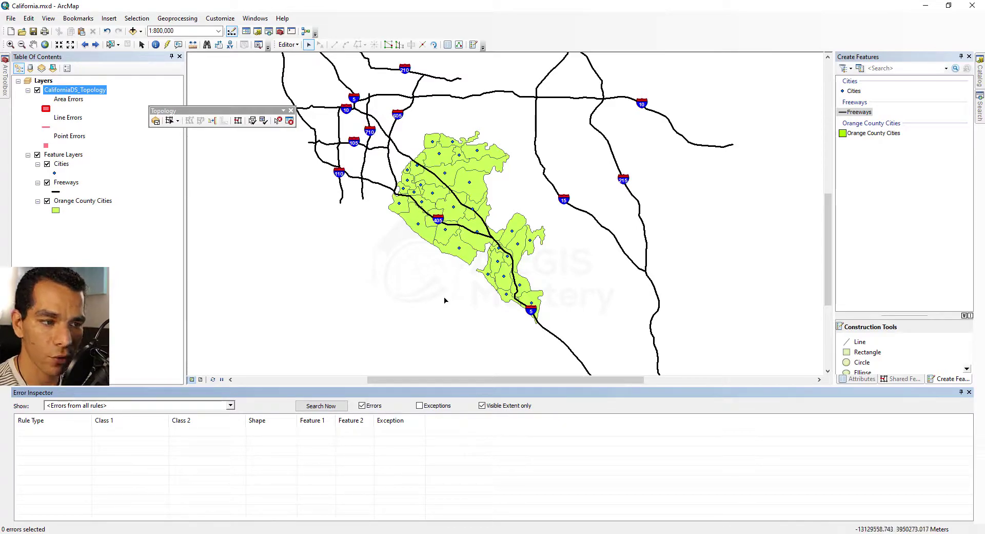
left_click(419, 405)
left_click(338, 407)
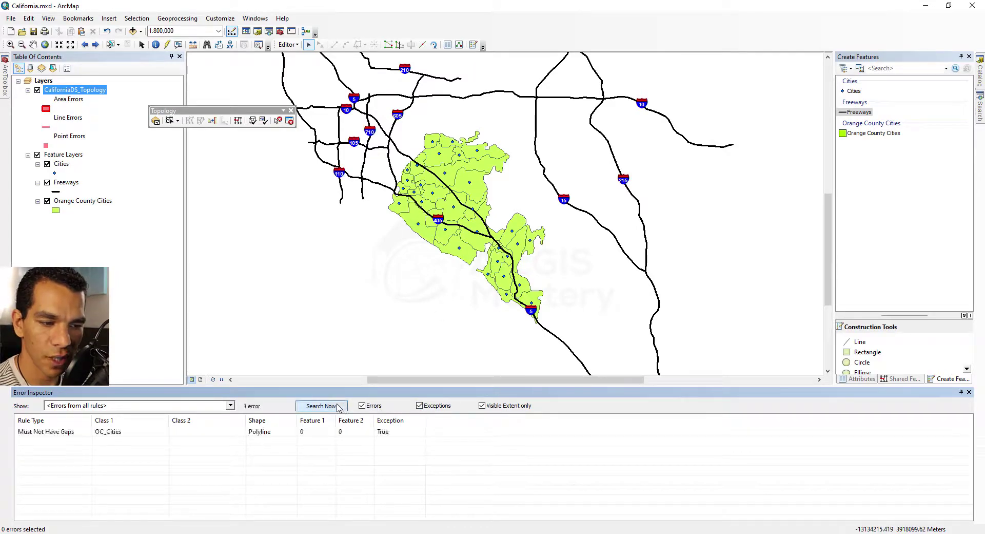
left_click(419, 405)
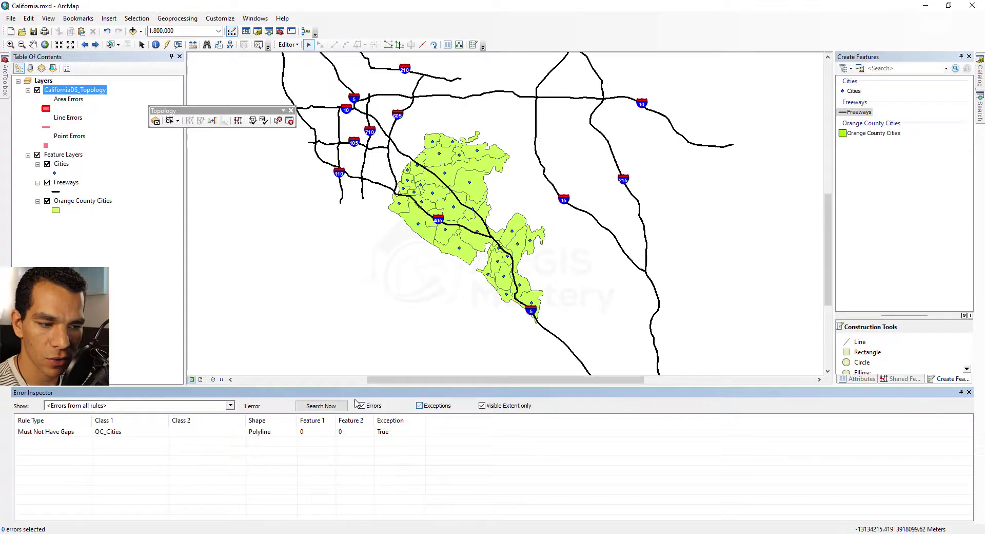
left_click(322, 405)
scroll(416, 206, "down", 4)
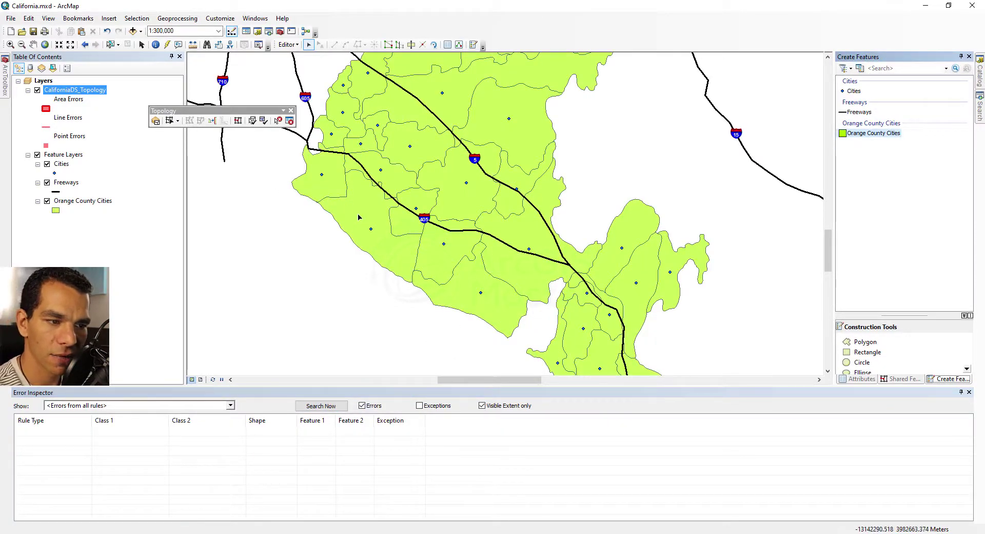
Shift Huntington Beach and move a city point outside the county, validate, then undo
left_click(357, 247)
left_click_drag(346, 226, 342, 216)
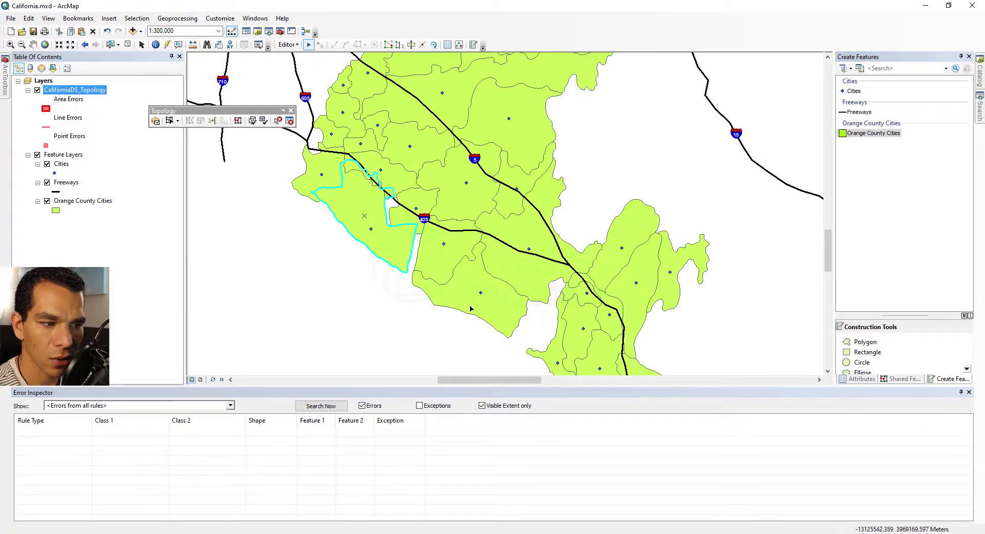
left_click(481, 293)
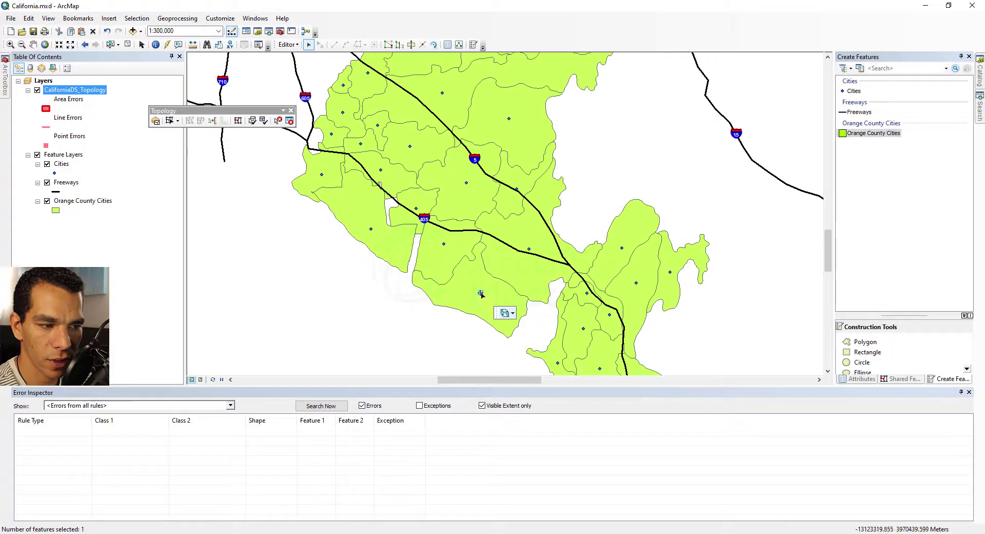
left_click_drag(442, 326, 436, 328)
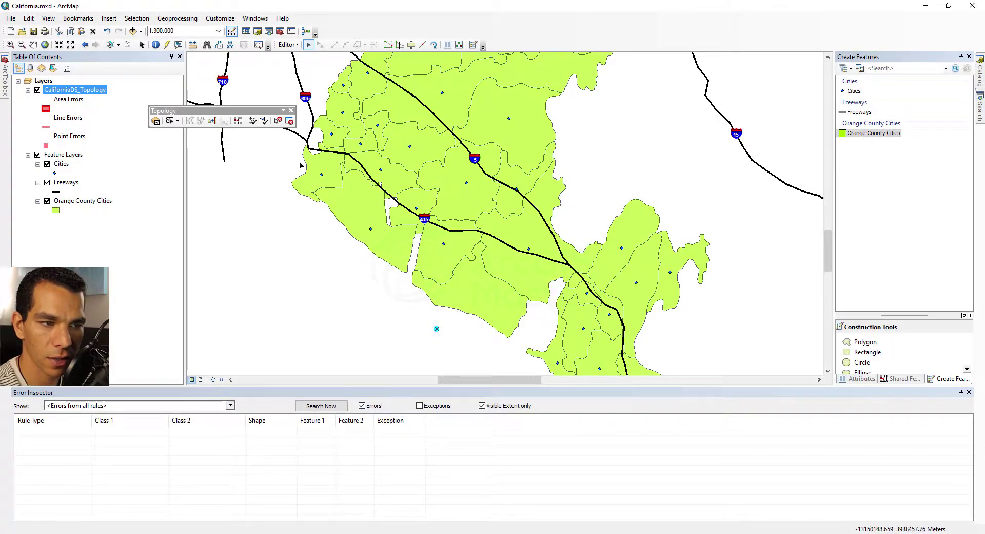
left_click(264, 121)
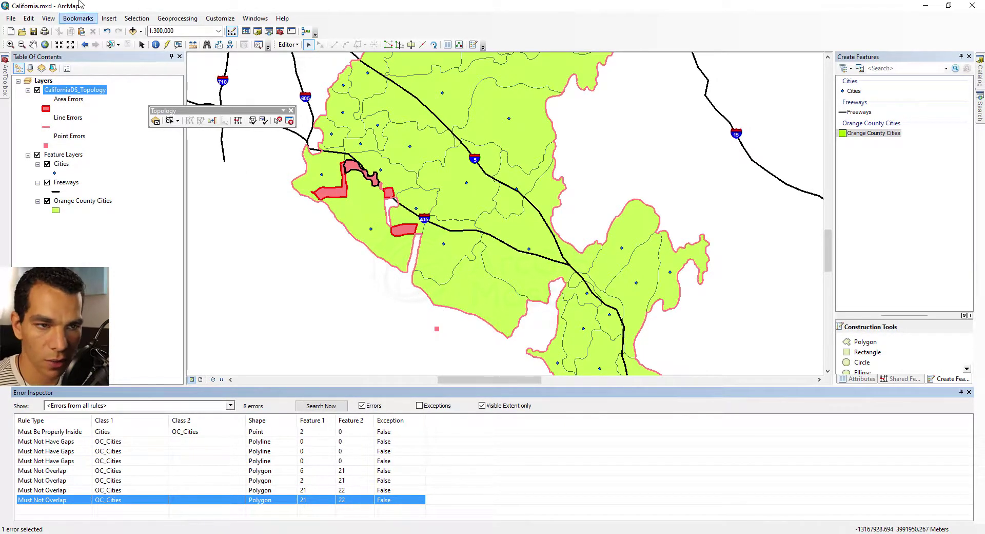
left_click(108, 31)
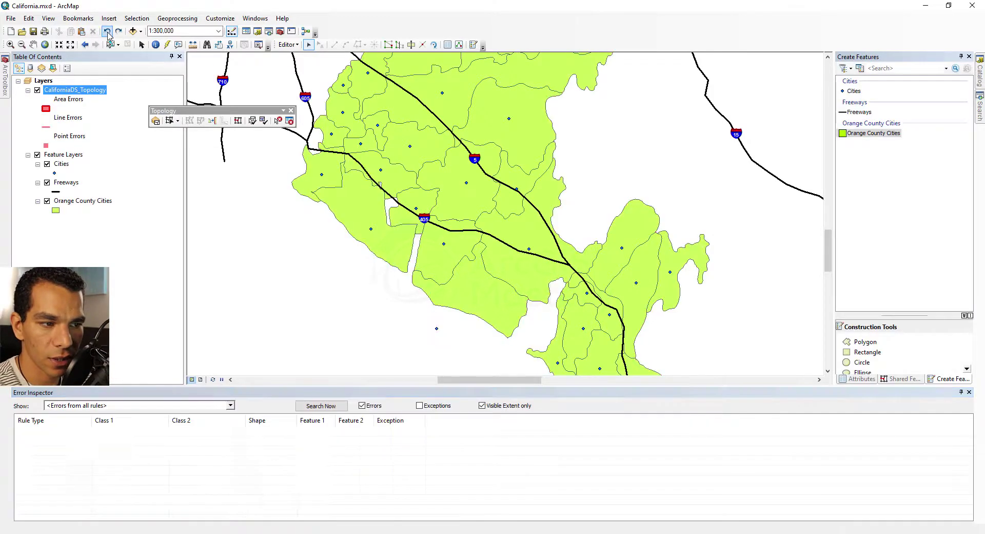
Undo the polygon and point moves, validate the current extent, and search for errors
left_click(107, 33)
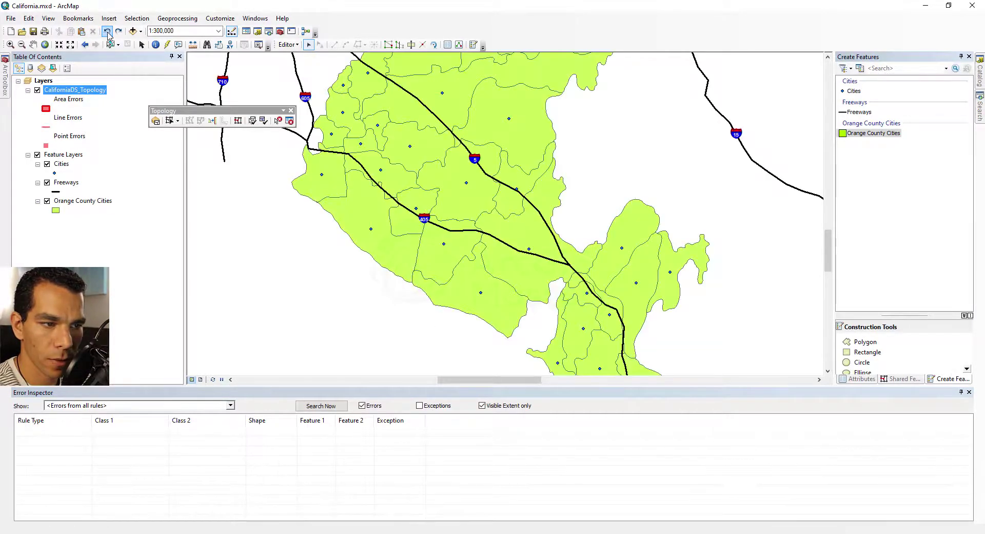
left_click(265, 123)
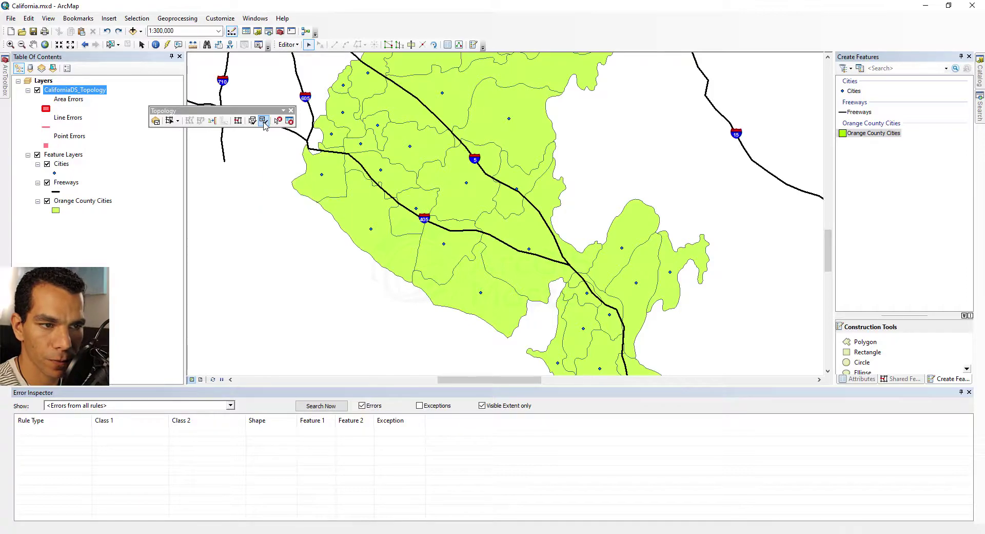
left_click(321, 405)
Zoom out and center Orange County, revalidate, and search errors including exceptions
scroll(317, 313, "up", 5)
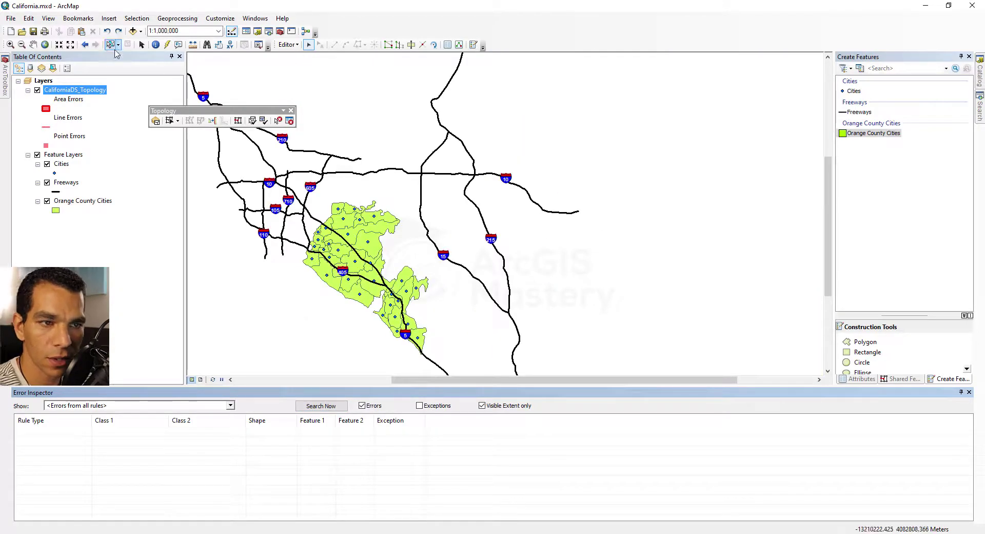
left_click(34, 46)
left_click_drag(249, 277, 347, 251)
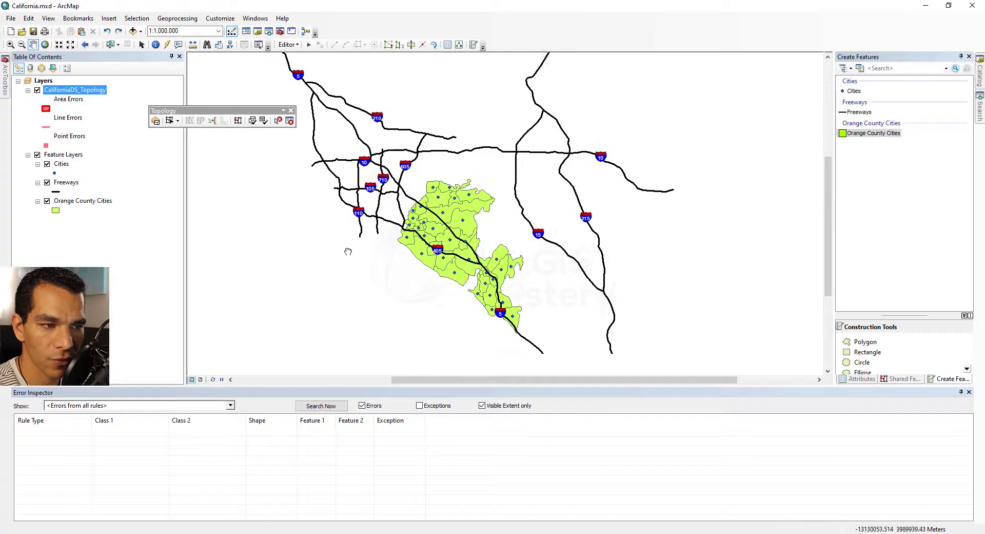
left_click(264, 122)
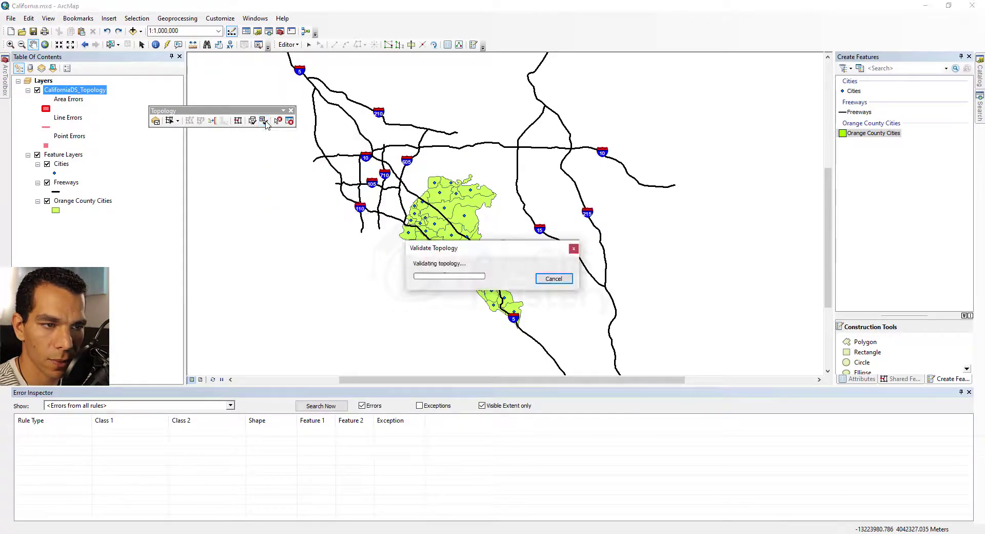
left_click(331, 406)
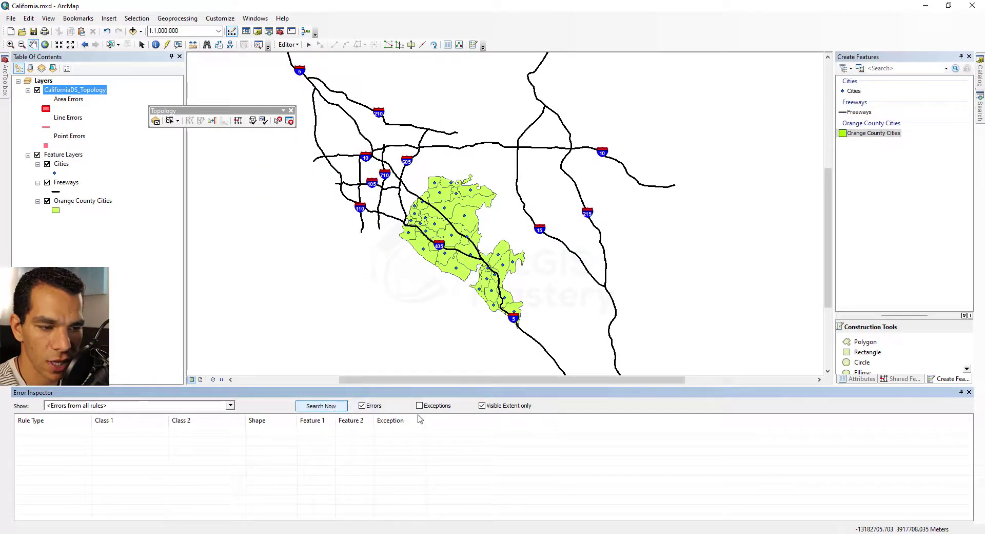
left_click(322, 406)
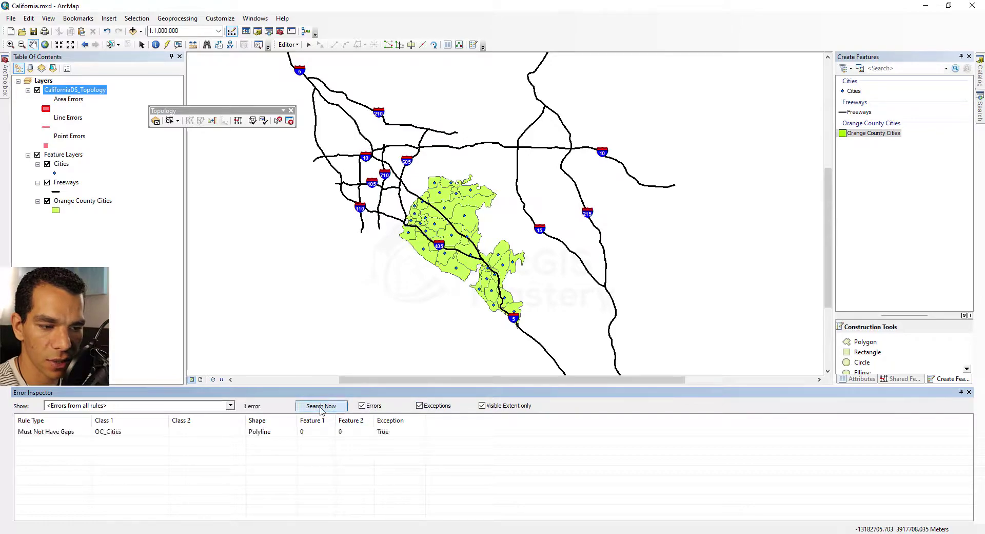